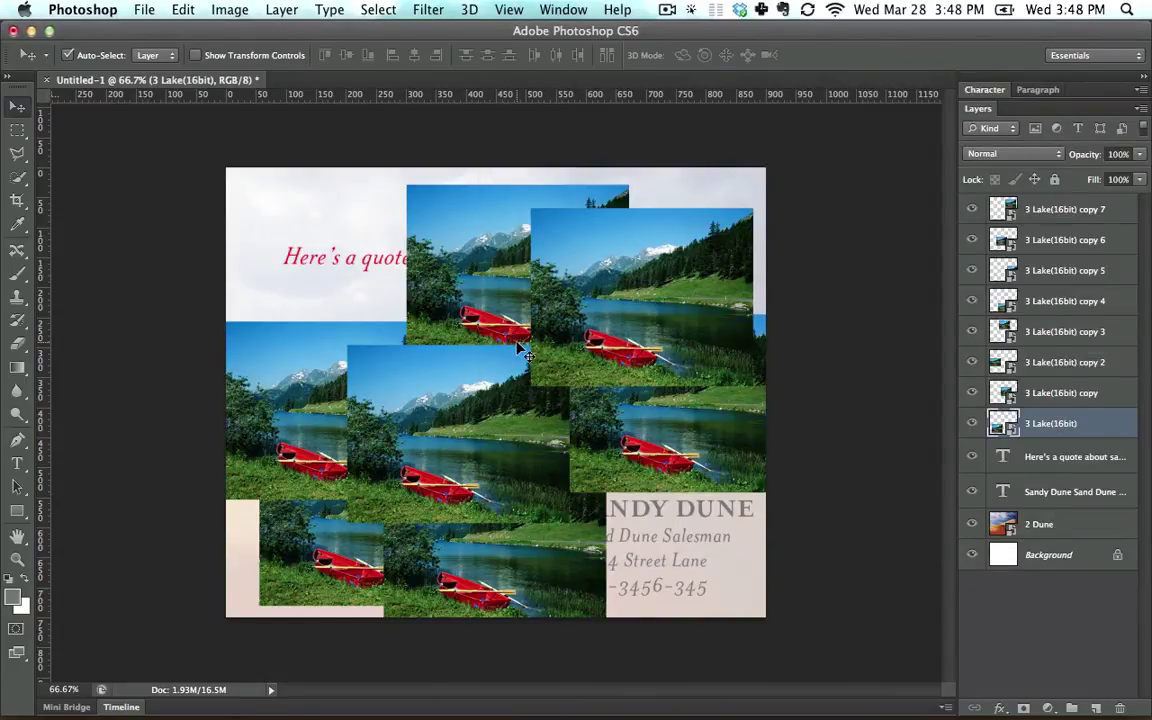
Scale the eight selected lake photos to about 65.6% and commit them as a centred cluster
{"action": "left_click", "coordinate": [1075, 212], "text": "shift"}
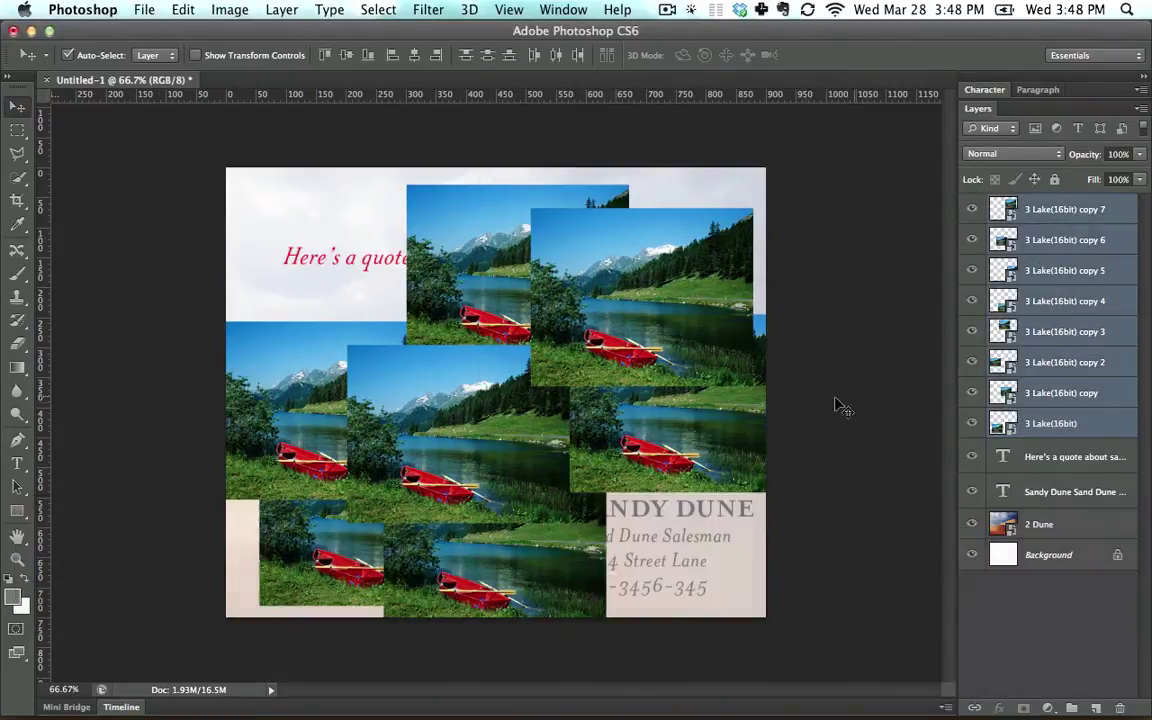
{"action": "left_click", "coordinate": [184, 10]}
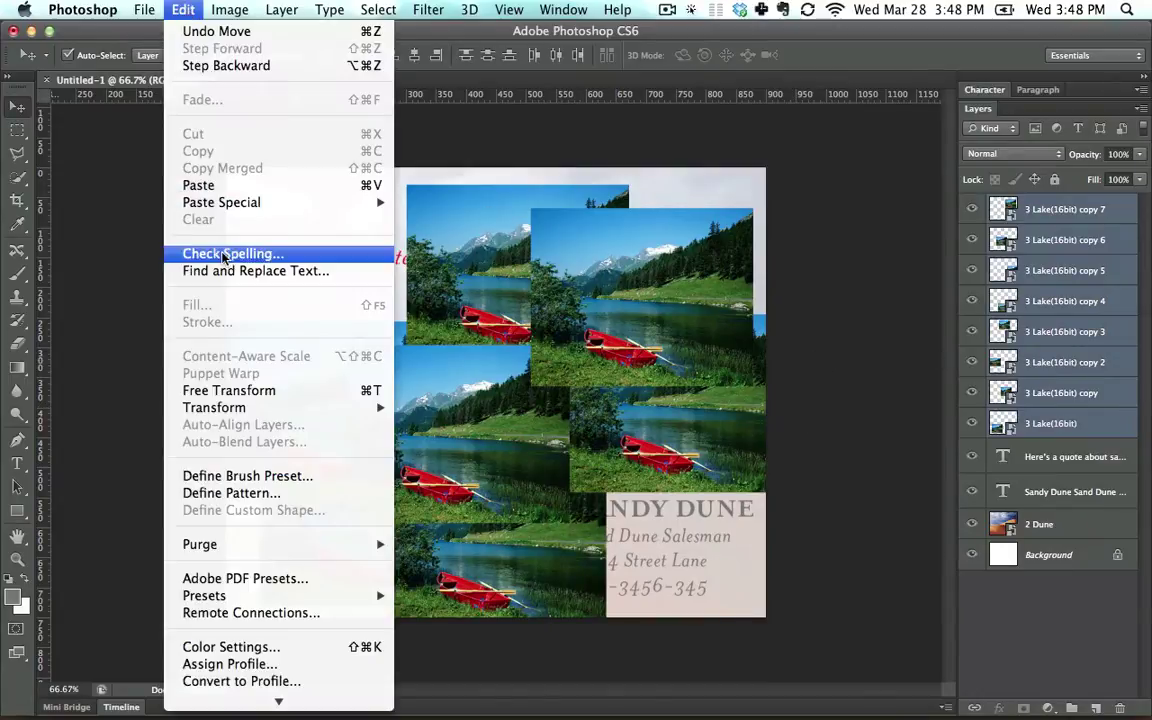
{"action": "left_click", "coordinate": [257, 391]}
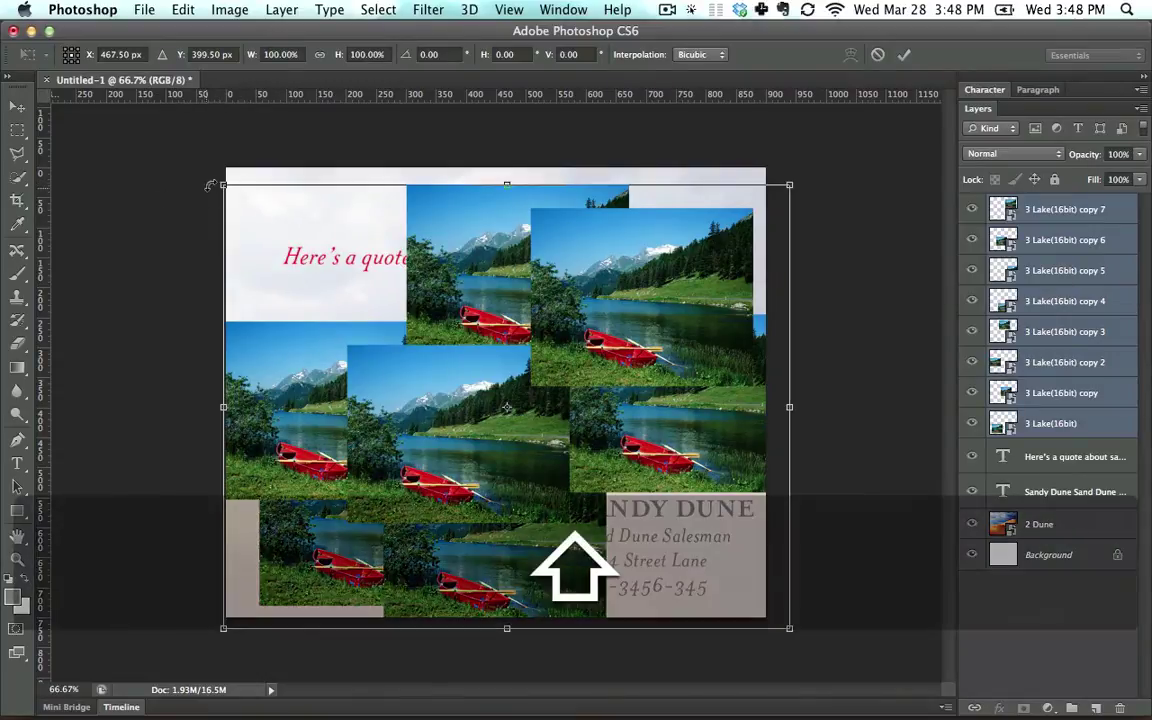
{"action": "left_click_drag", "start_coordinate": [223, 185], "coordinate": [405, 360]}
{"action": "left_click_drag", "start_coordinate": [558, 405], "coordinate": [416, 322]}
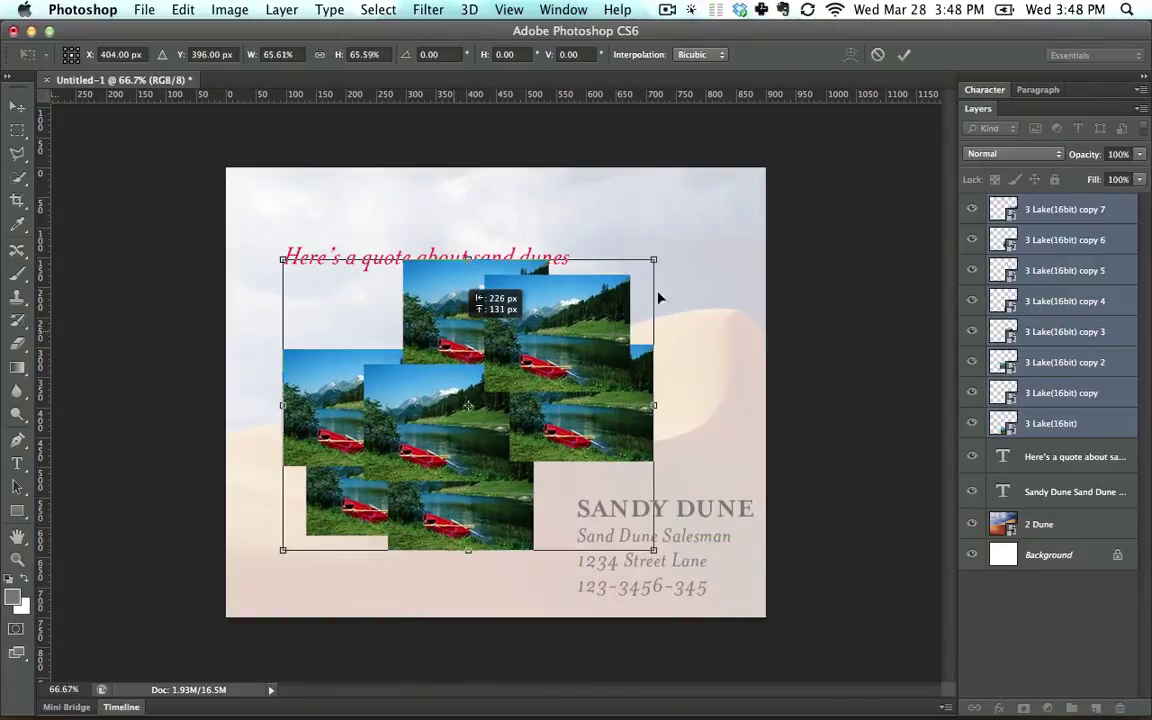
{"action": "left_click_drag", "start_coordinate": [655, 259], "coordinate": [557, 361]}
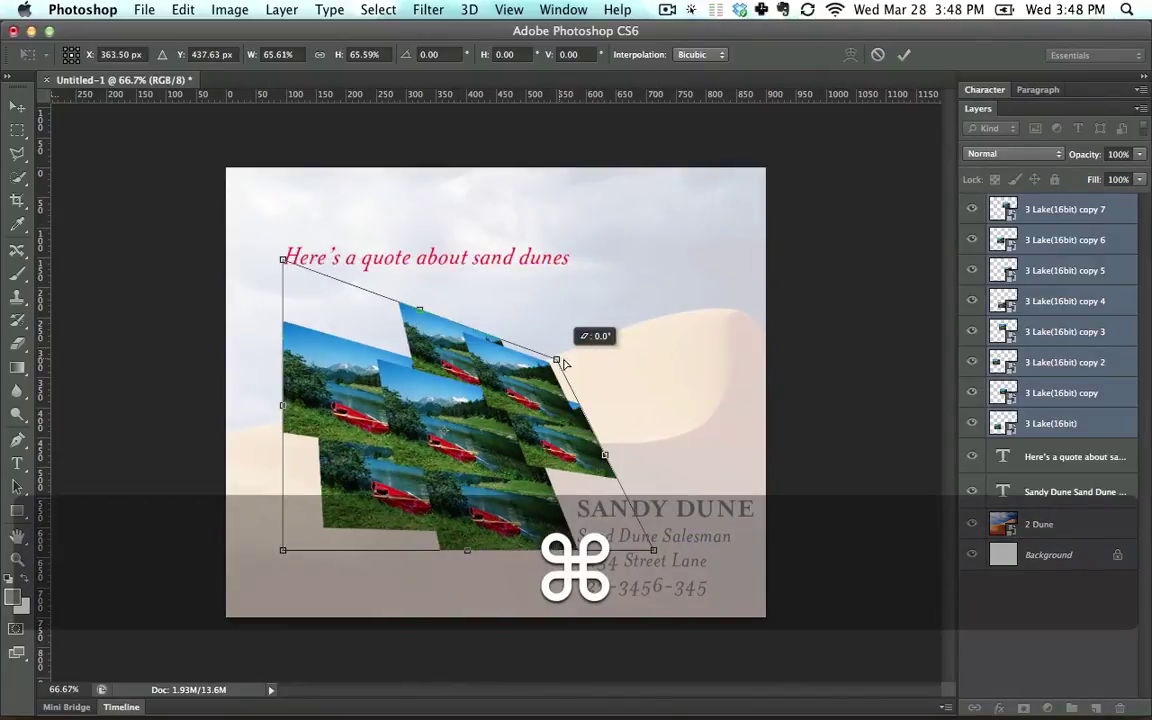
{"action": "key", "text": "cmd+z"}
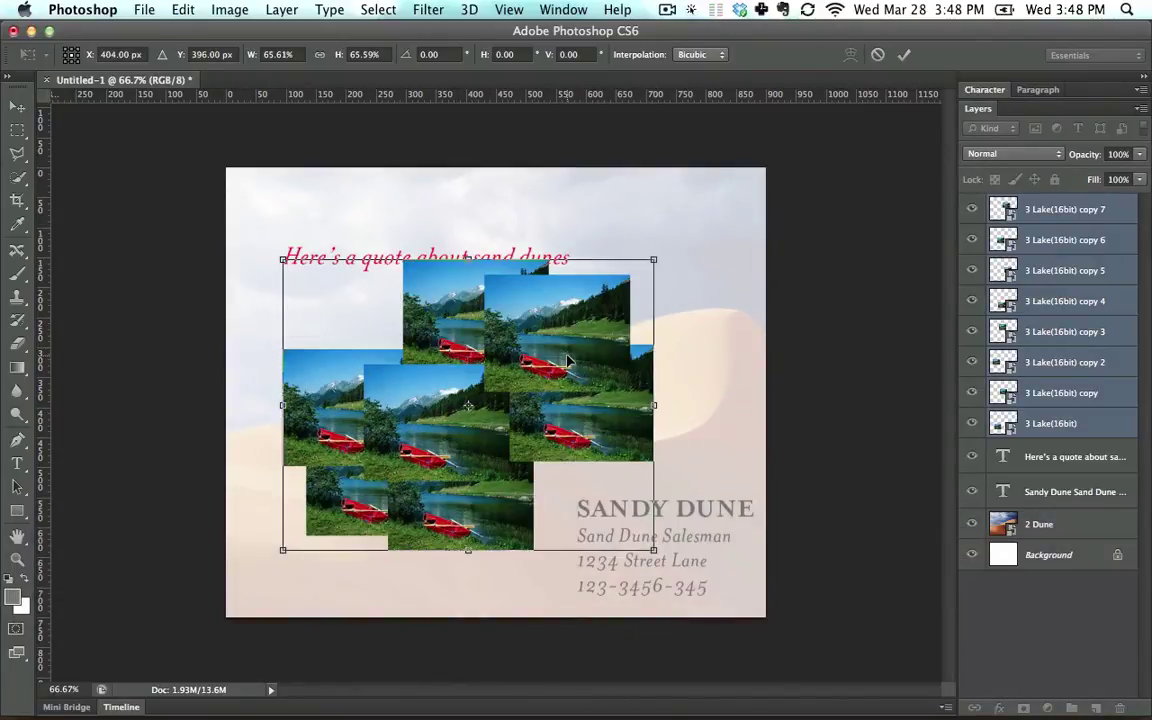
{"action": "key", "text": "Return"}
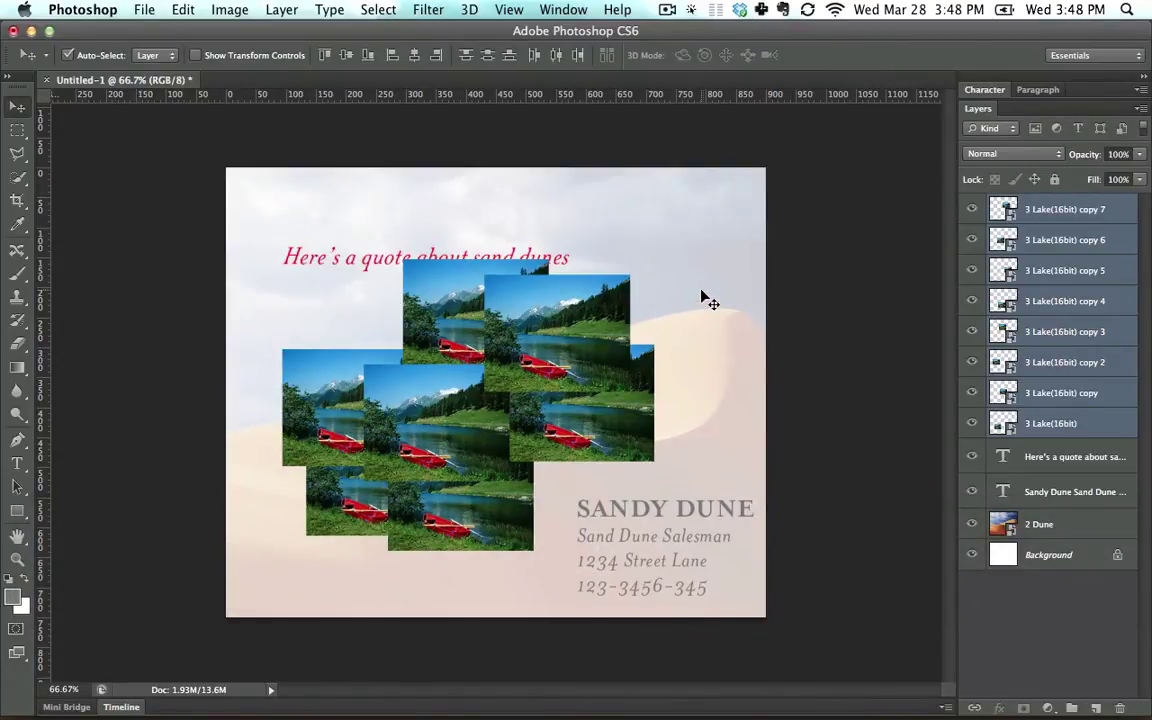
Drag copy 7, copy 3, copy 6 and copy 5 into the top and middle grid positions
{"action": "left_click_drag", "start_coordinate": [593, 320], "coordinate": [585, 317]}
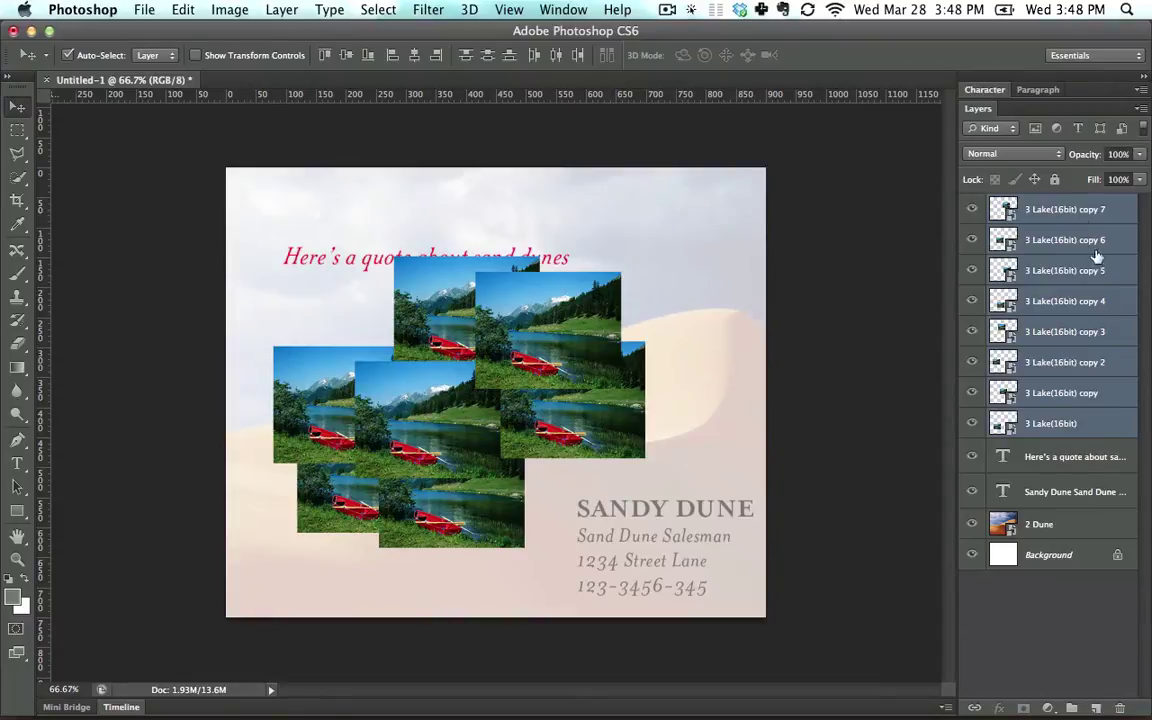
{"action": "left_click", "coordinate": [685, 228]}
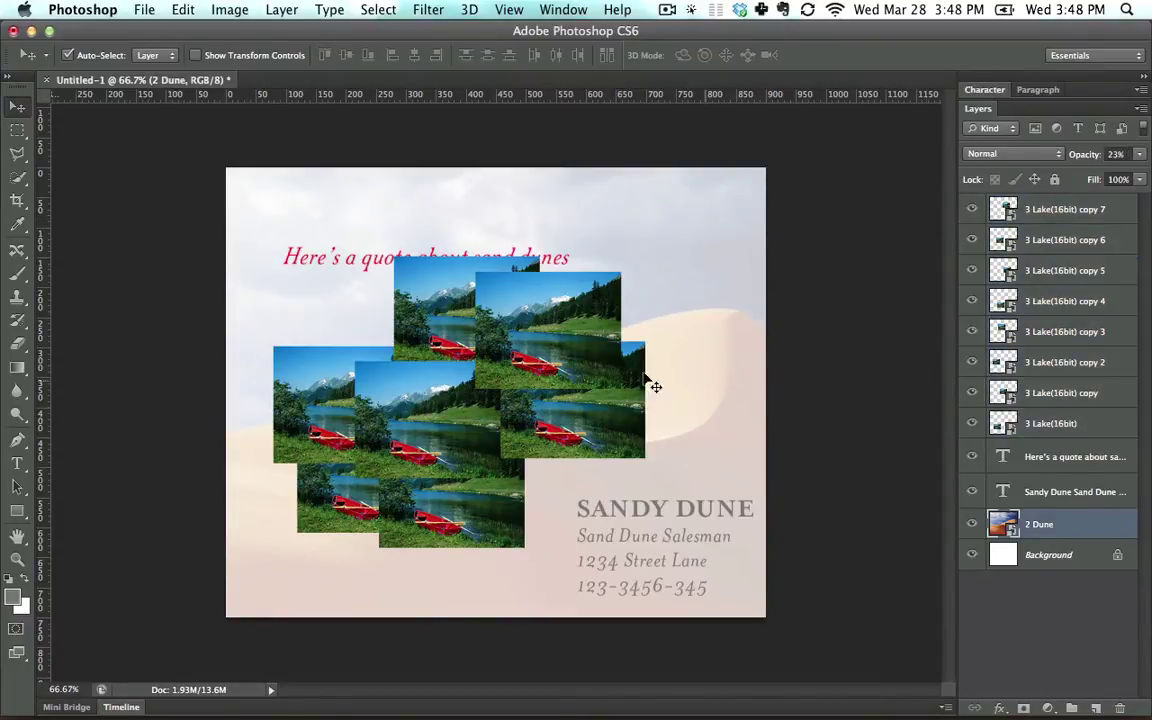
{"action": "left_click_drag", "start_coordinate": [552, 342], "coordinate": [673, 265]}
{"action": "left_click_drag", "start_coordinate": [483, 324], "coordinate": [334, 230]}
{"action": "left_click_drag", "start_coordinate": [545, 359], "coordinate": [638, 338]}
{"action": "left_click_drag", "start_coordinate": [484, 411], "coordinate": [555, 380]}
{"action": "left_click_drag", "start_coordinate": [358, 393], "coordinate": [333, 376]}
Place the left-middle photo and copy 4, then duplicate copy 4 as copy 8 at lower right
{"action": "left_click_drag", "start_coordinate": [331, 510], "coordinate": [300, 540]}
{"action": "left_click_drag", "start_coordinate": [416, 545], "coordinate": [461, 557]}
{"action": "left_click_drag", "start_coordinate": [1058, 311], "coordinate": [1096, 707]}
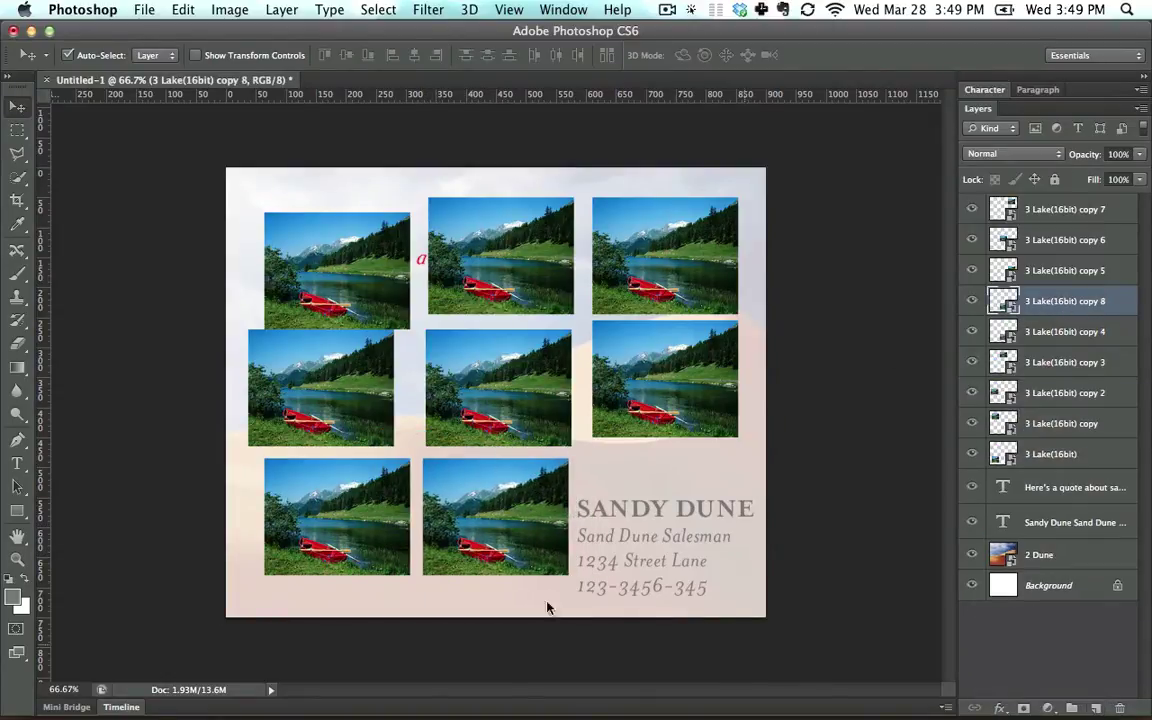
{"action": "left_click_drag", "start_coordinate": [440, 450], "coordinate": [624, 450]}
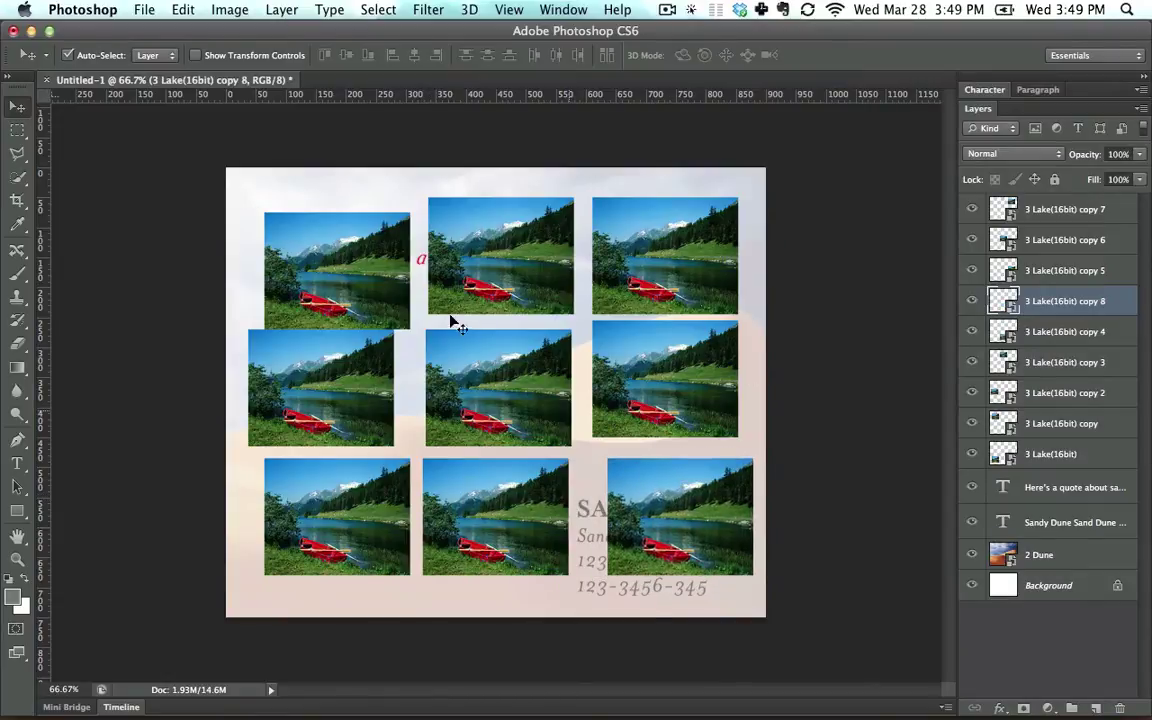
Nudge the top-left lake photo slightly back into place
{"action": "left_click", "coordinate": [346, 245]}
{"action": "mouse_move", "coordinate": [344, 243]}
{"action": "left_mouse_down"}
{"action": "mouse_move", "coordinate": [332, 231]}
{"action": "mouse_move", "coordinate": [347, 247]}
{"action": "left_mouse_up"}
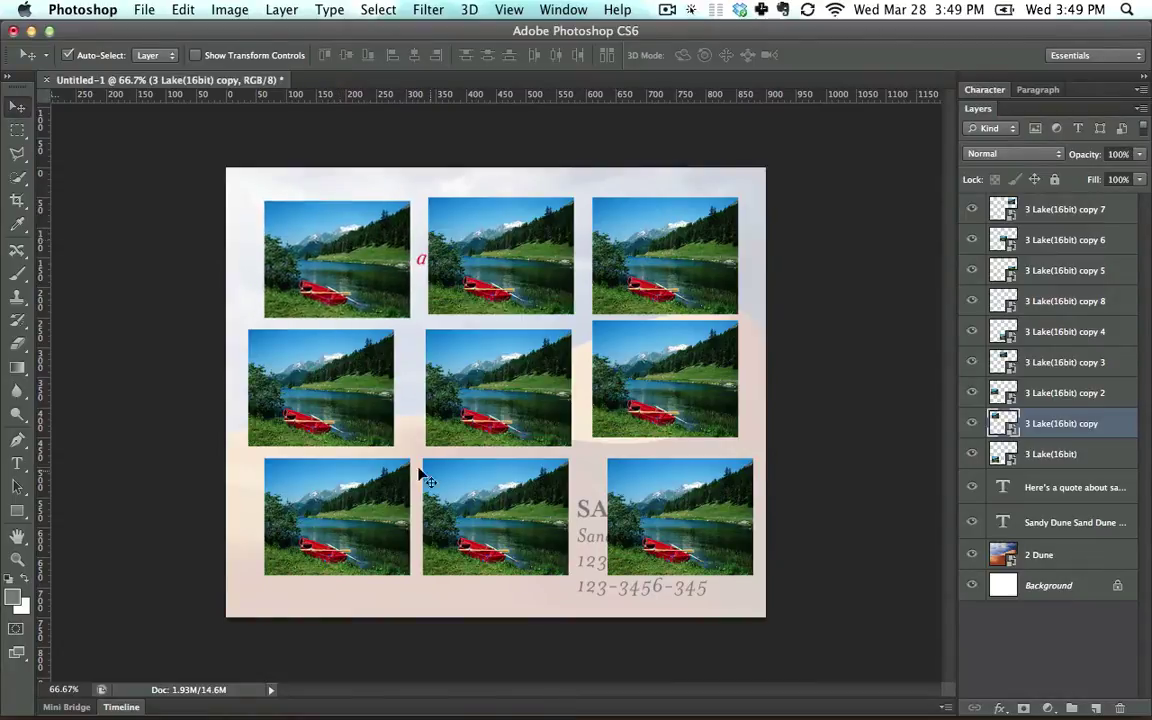
{"action": "left_click", "coordinate": [578, 407]}
Hide six lake photo layers, including copy 4, copy 8, copy 5 and copy 6
{"action": "mouse_move", "coordinate": [973, 393]}
{"action": "left_mouse_down"}
{"action": "mouse_move", "coordinate": [979, 455]}
{"action": "mouse_move", "coordinate": [972, 393]}
{"action": "left_mouse_up"}
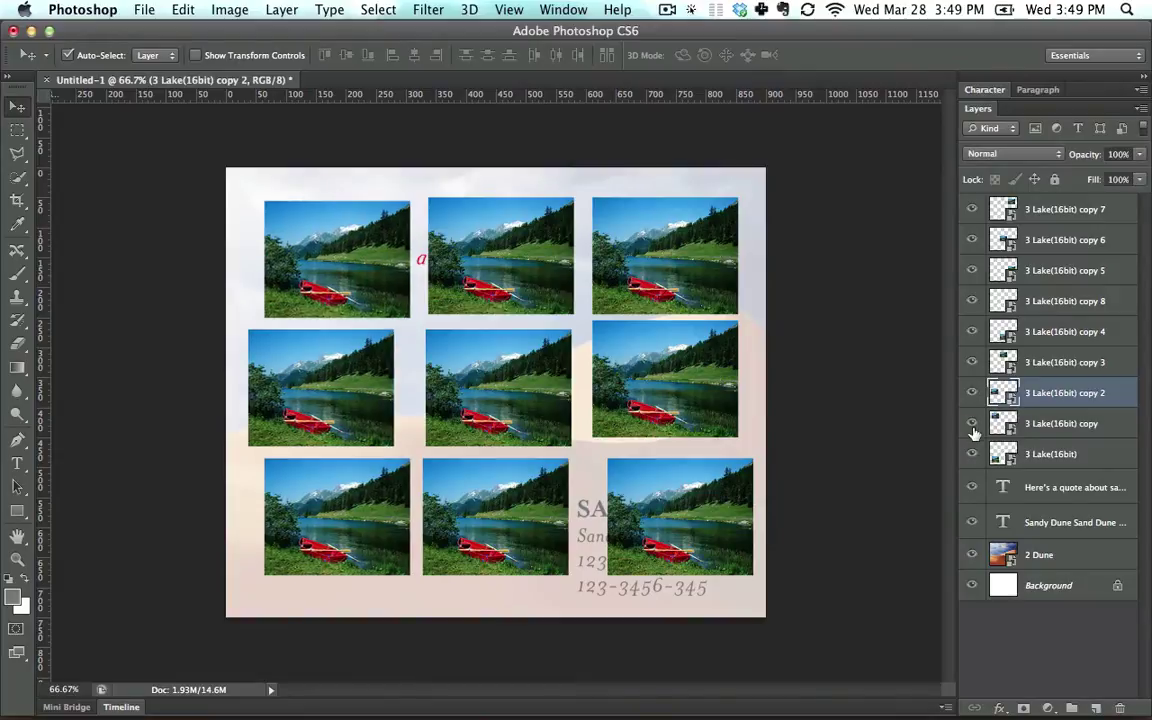
{"action": "left_click", "coordinate": [972, 424]}
{"action": "left_click", "coordinate": [972, 424]}
{"action": "left_click", "coordinate": [972, 454]}
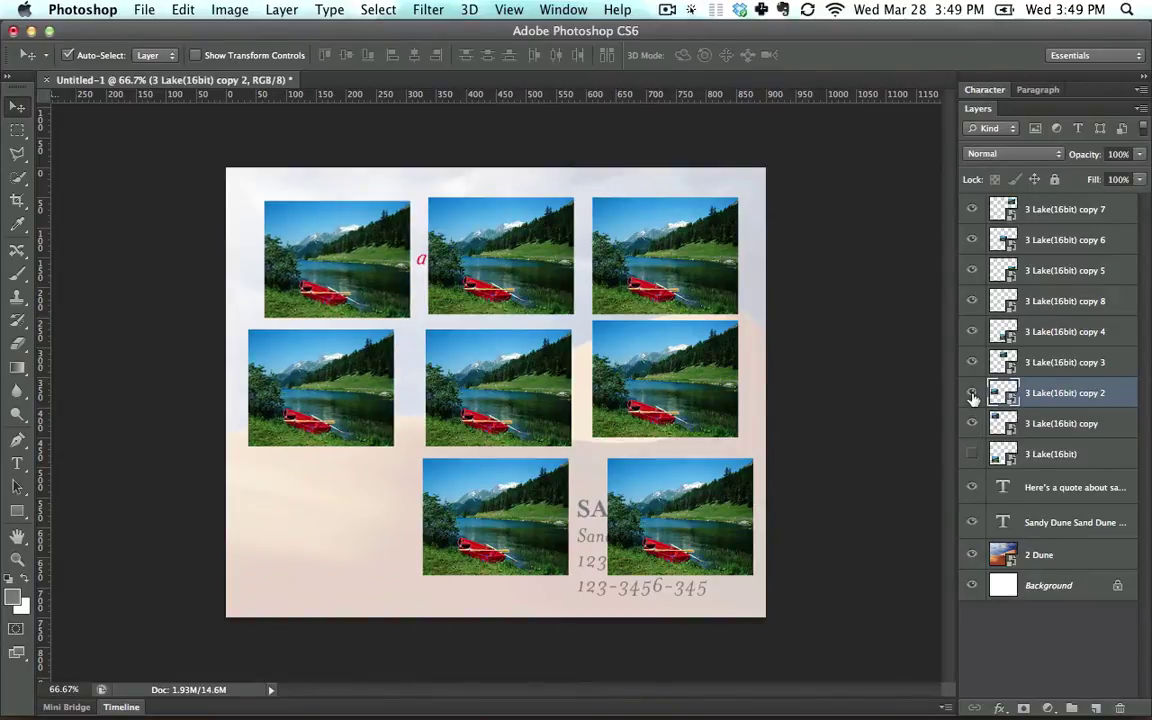
{"action": "left_click", "coordinate": [972, 393]}
{"action": "left_click", "coordinate": [972, 362]}
{"action": "left_click", "coordinate": [972, 362]}
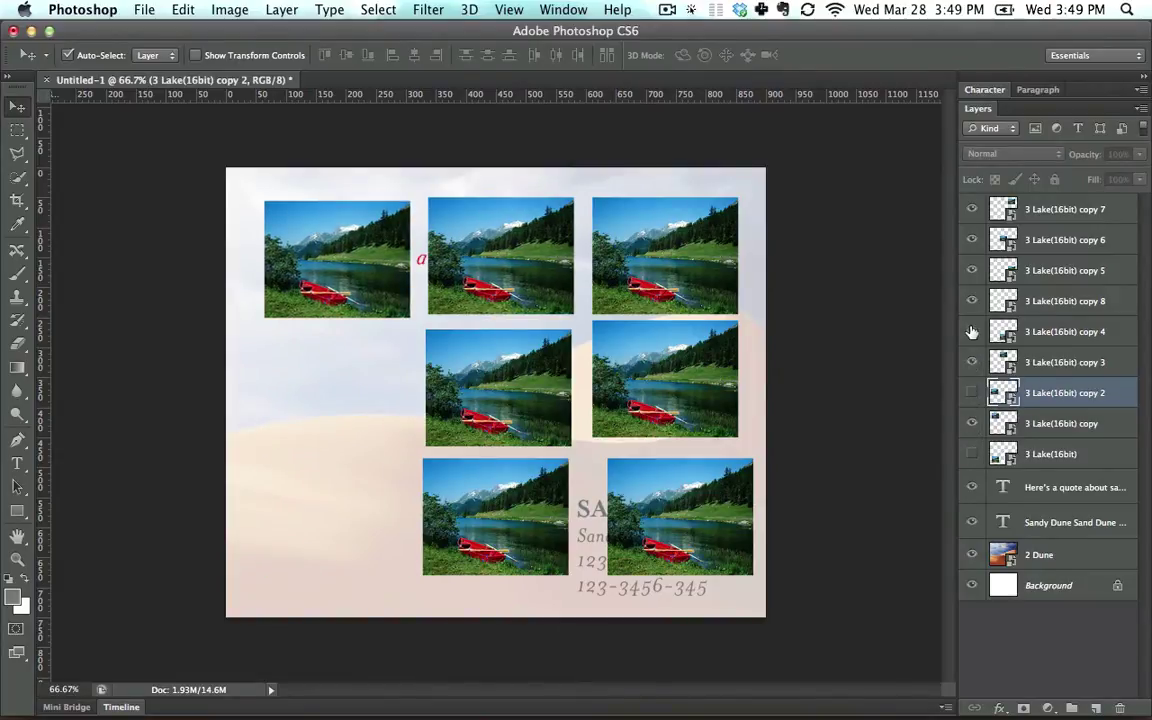
{"action": "left_click", "coordinate": [972, 331]}
{"action": "left_click", "coordinate": [972, 303]}
{"action": "left_click", "coordinate": [972, 270]}
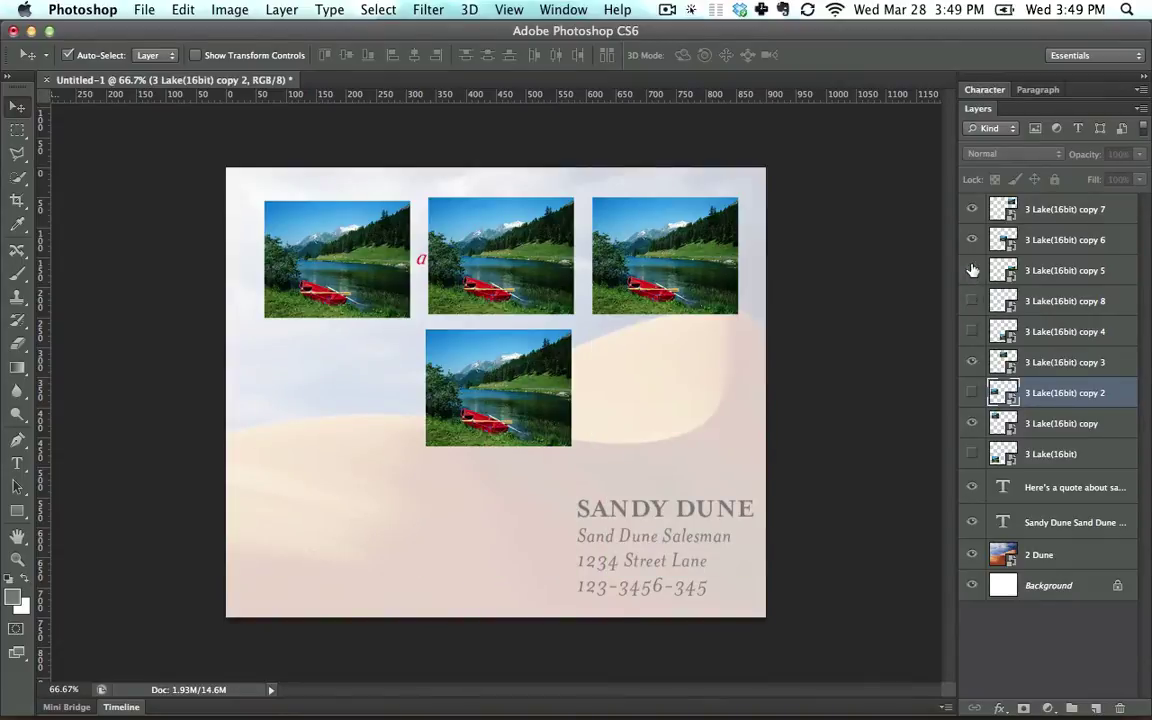
{"action": "left_click", "coordinate": [971, 240]}
Move the three visible lake photos down into a row beneath the quote
{"action": "left_click_drag", "start_coordinate": [331, 224], "coordinate": [369, 380]}
{"action": "left_click_drag", "start_coordinate": [441, 226], "coordinate": [436, 328]}
{"action": "left_click_drag", "start_coordinate": [654, 291], "coordinate": [653, 389]}
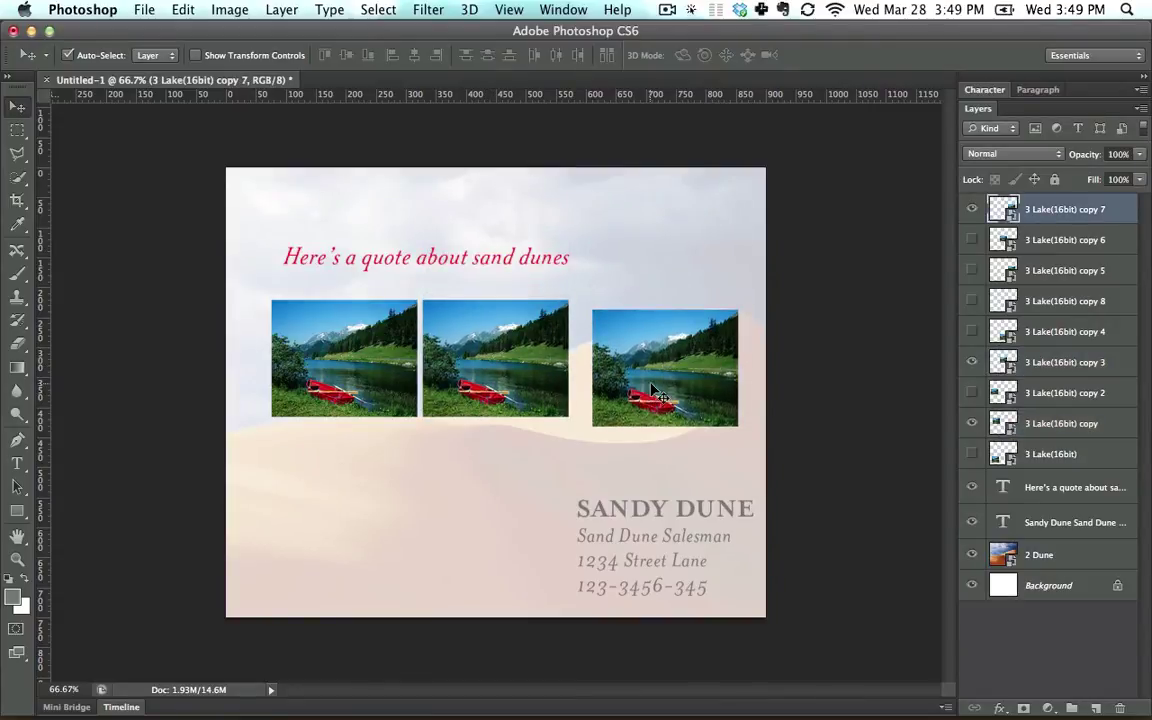
Select copy 7 and raise the third lake photo level with the other two
{"action": "left_click", "coordinate": [1040, 365], "text": "super"}
{"action": "left_click", "coordinate": [1053, 430], "text": "super"}
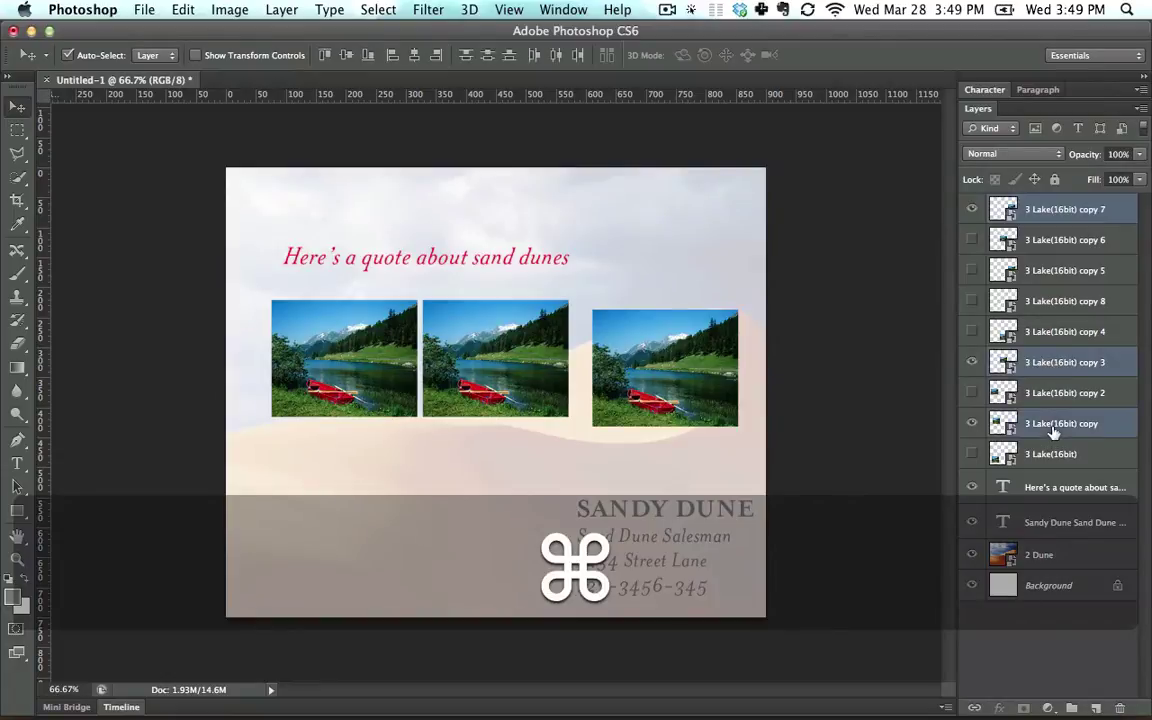
{"action": "left_click", "coordinate": [1060, 270]}
{"action": "left_click", "coordinate": [1055, 365]}
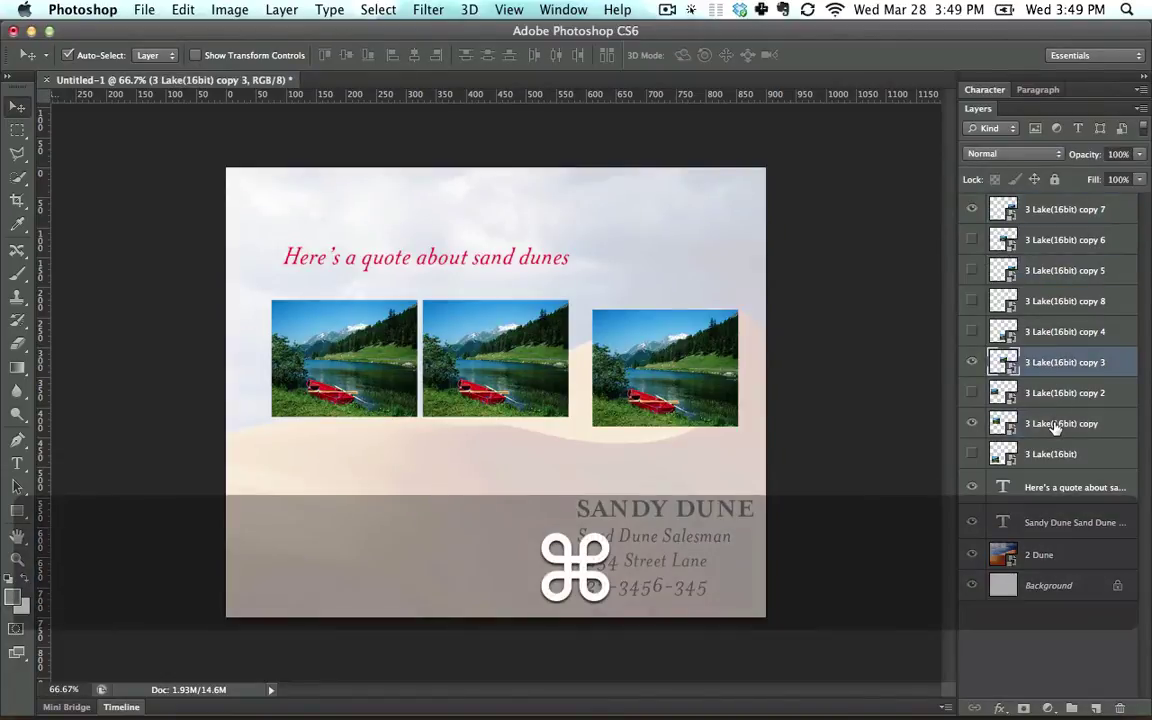
{"action": "left_click", "coordinate": [1054, 424], "text": "super"}
{"action": "left_click", "coordinate": [619, 314]}
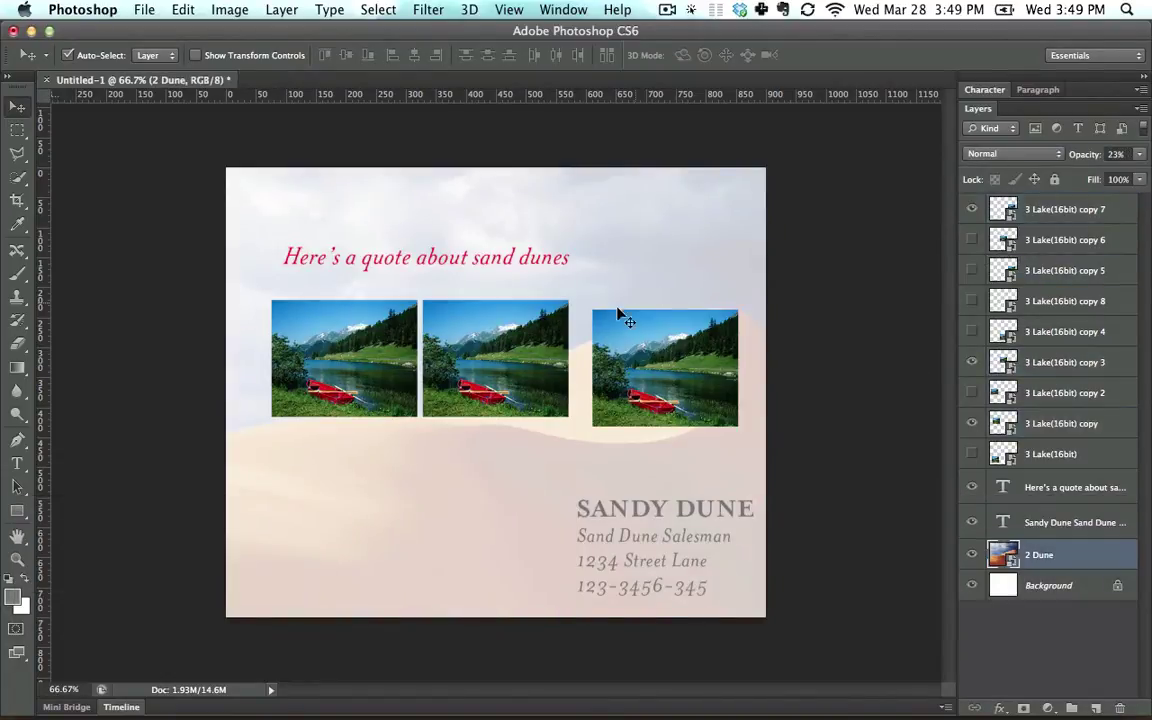
{"action": "left_click", "coordinate": [598, 331]}
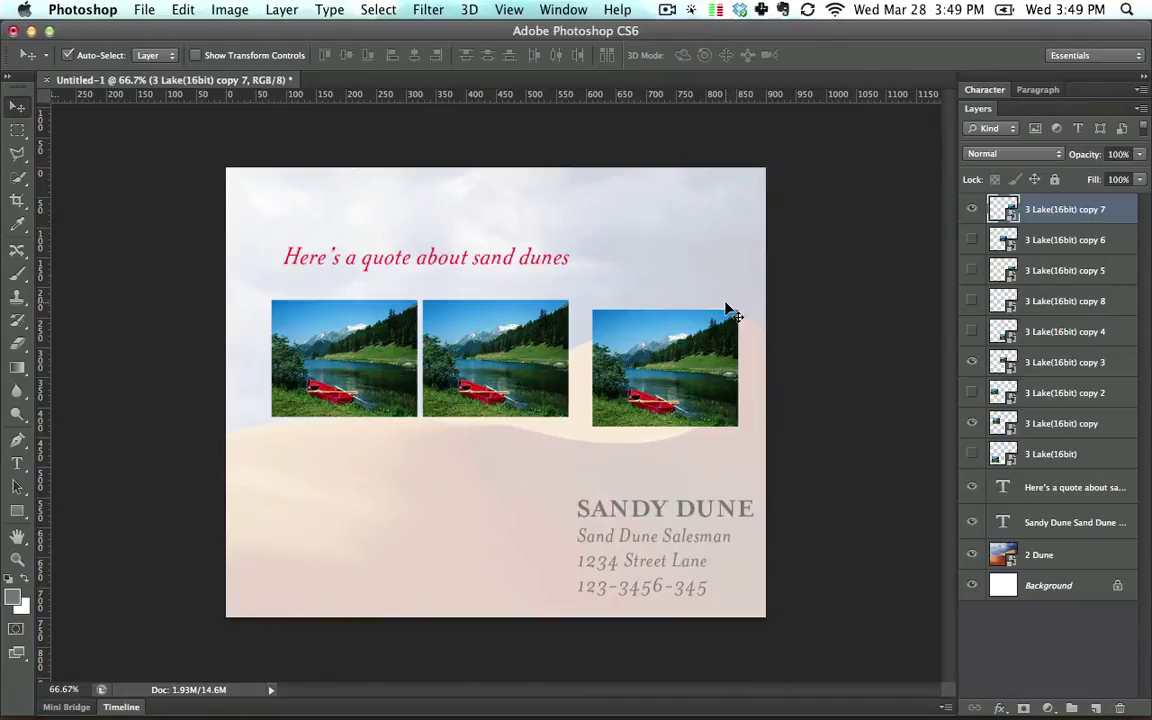
{"action": "left_click_drag", "start_coordinate": [699, 357], "coordinate": [705, 342]}
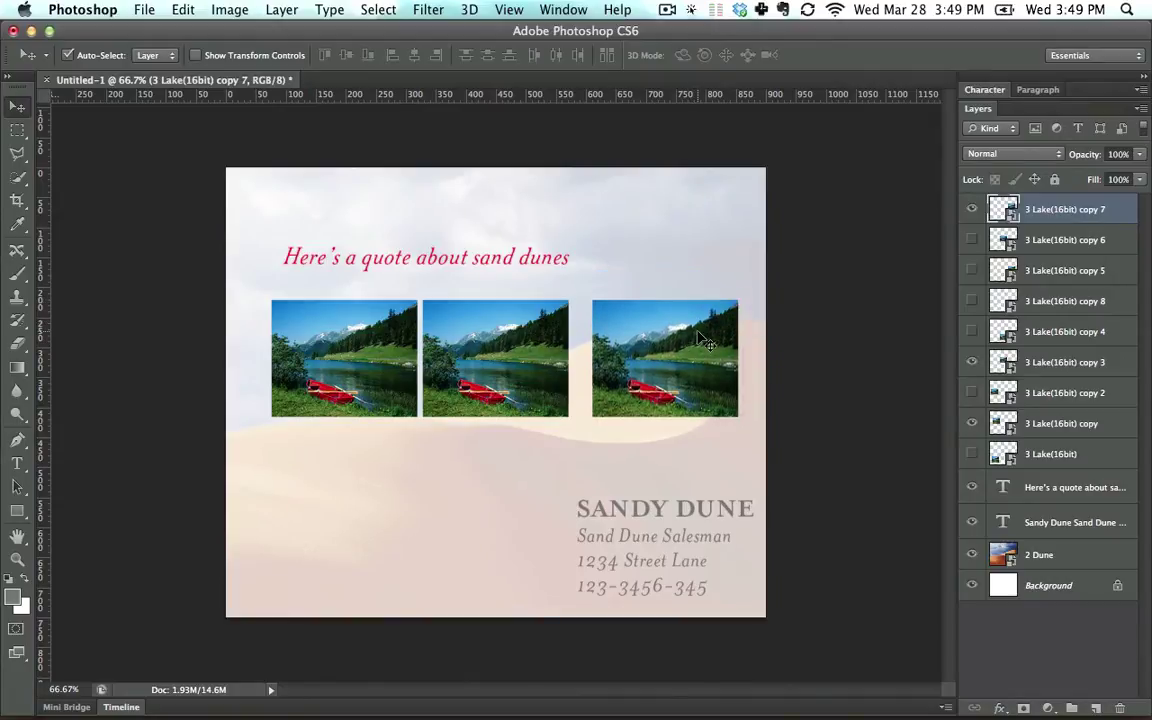
Select the three visible lake layers, copy 7, copy 3 and copy, together
{"action": "key", "text": "shift"}
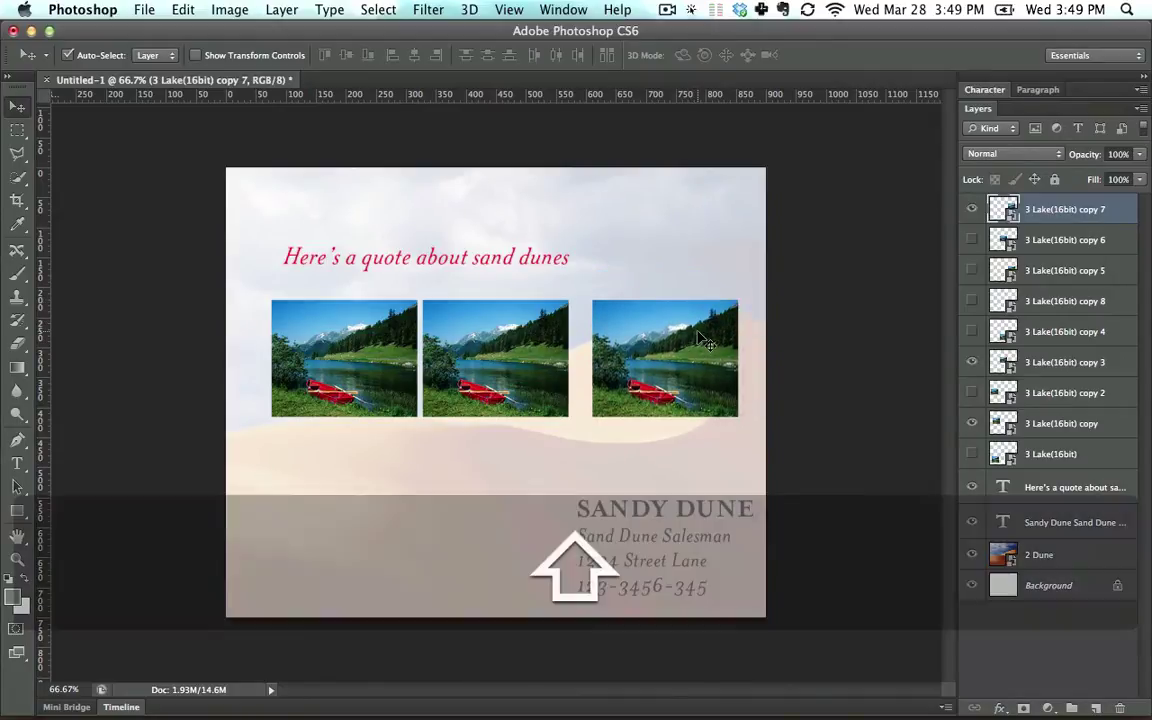
{"action": "left_click", "coordinate": [509, 349], "text": "shift"}
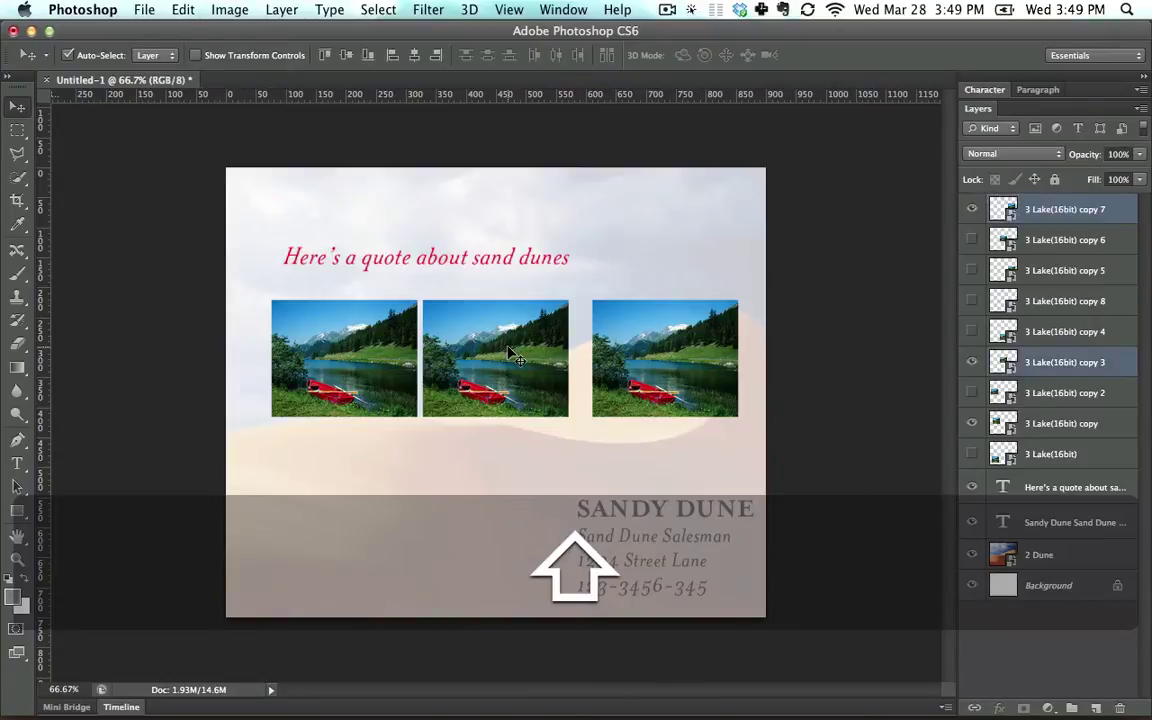
{"action": "left_click", "coordinate": [345, 350], "text": "shift"}
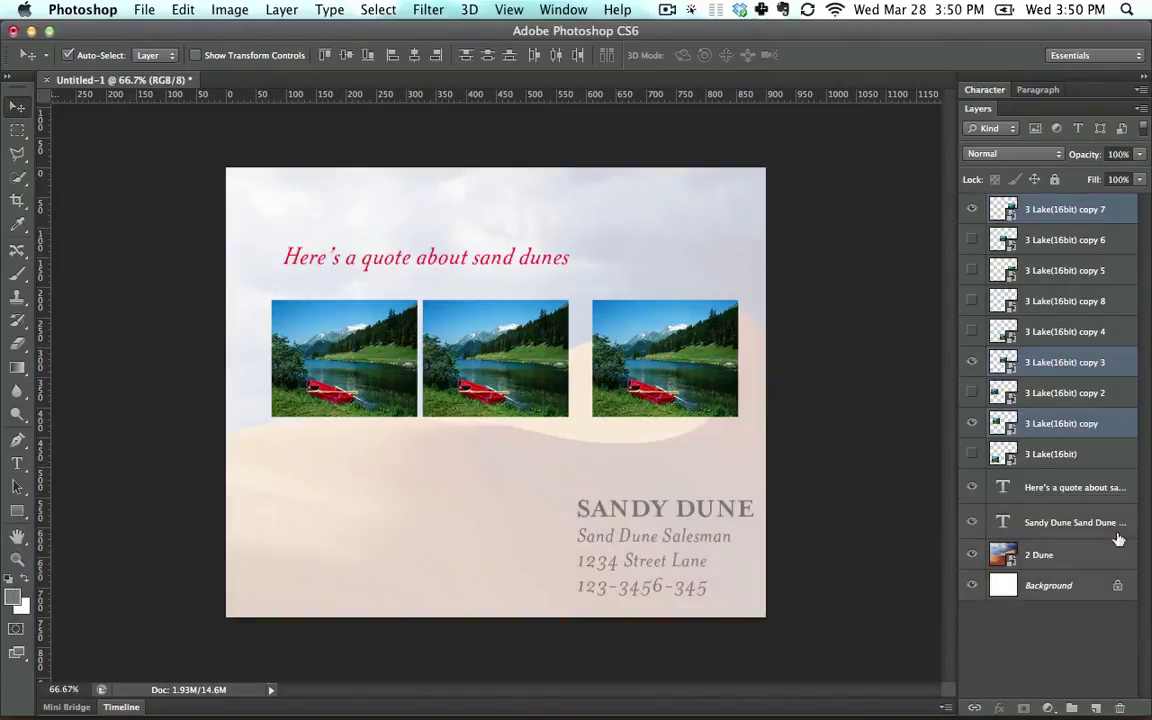
{"action": "left_click", "coordinate": [600, 299]}
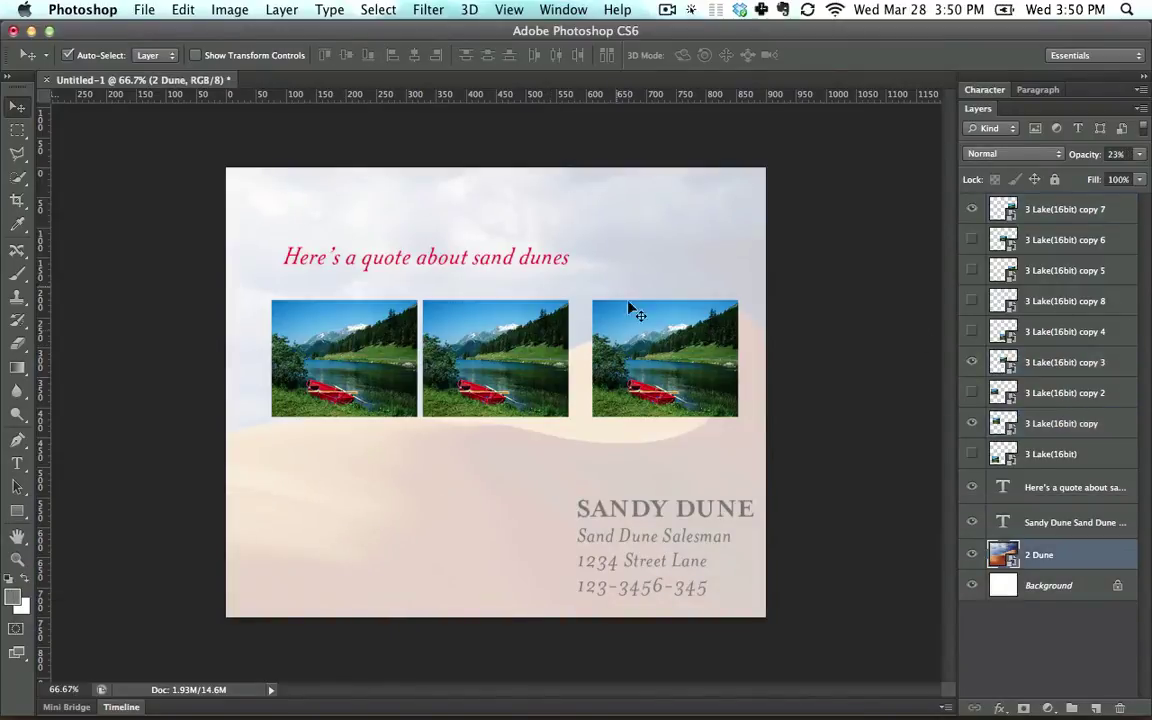
{"action": "left_click", "coordinate": [666, 356]}
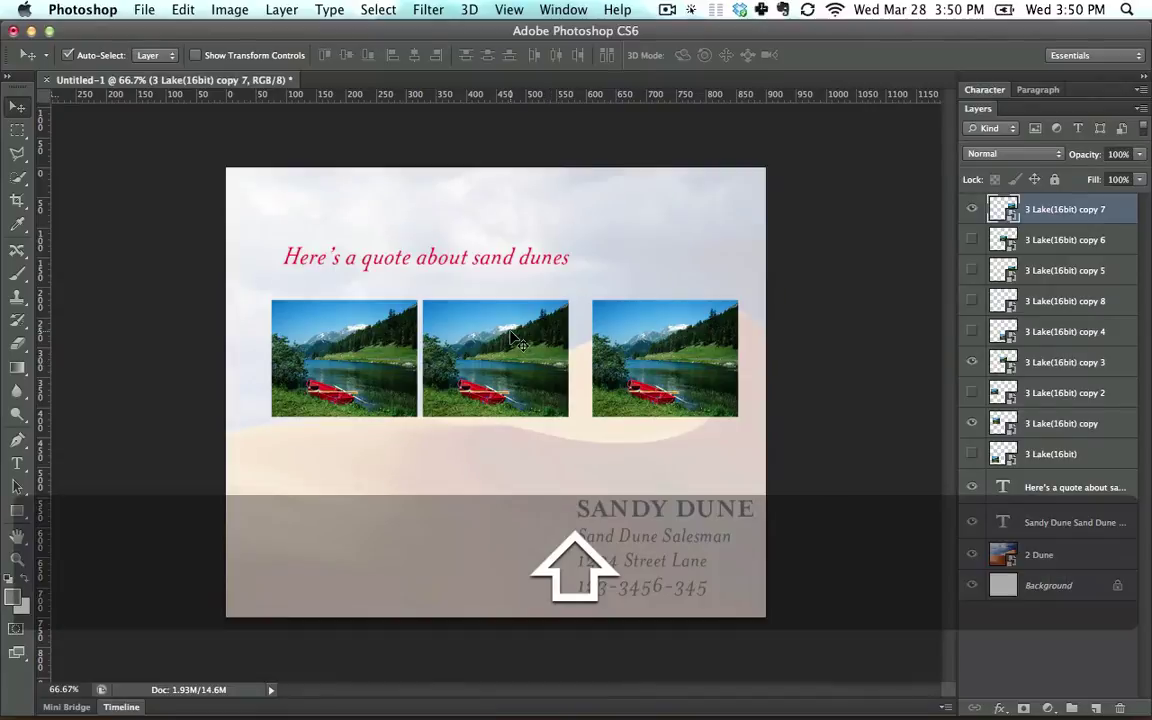
{"action": "left_click", "coordinate": [355, 345], "text": "shift"}
{"action": "left_click", "coordinate": [360, 345], "text": "shift"}
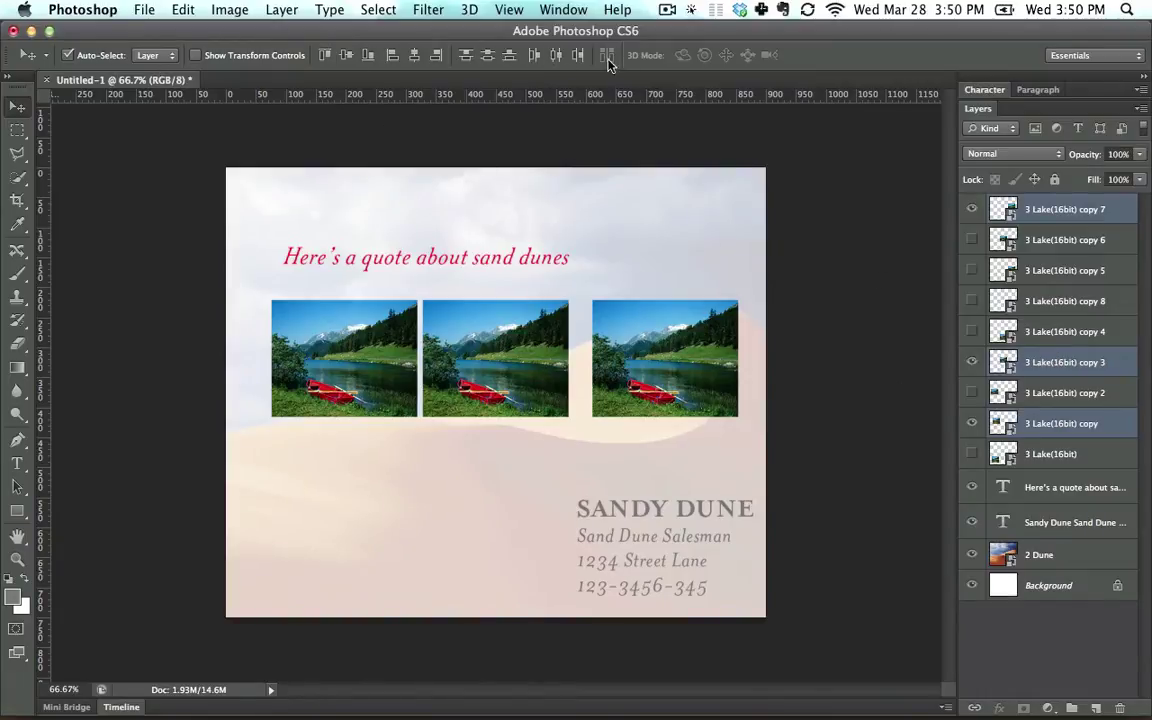
{"action": "left_click", "coordinate": [17, 136]}
Distribute the three lake photos by horizontal centres and move the row to the card's top
{"action": "left_click", "coordinate": [18, 108]}
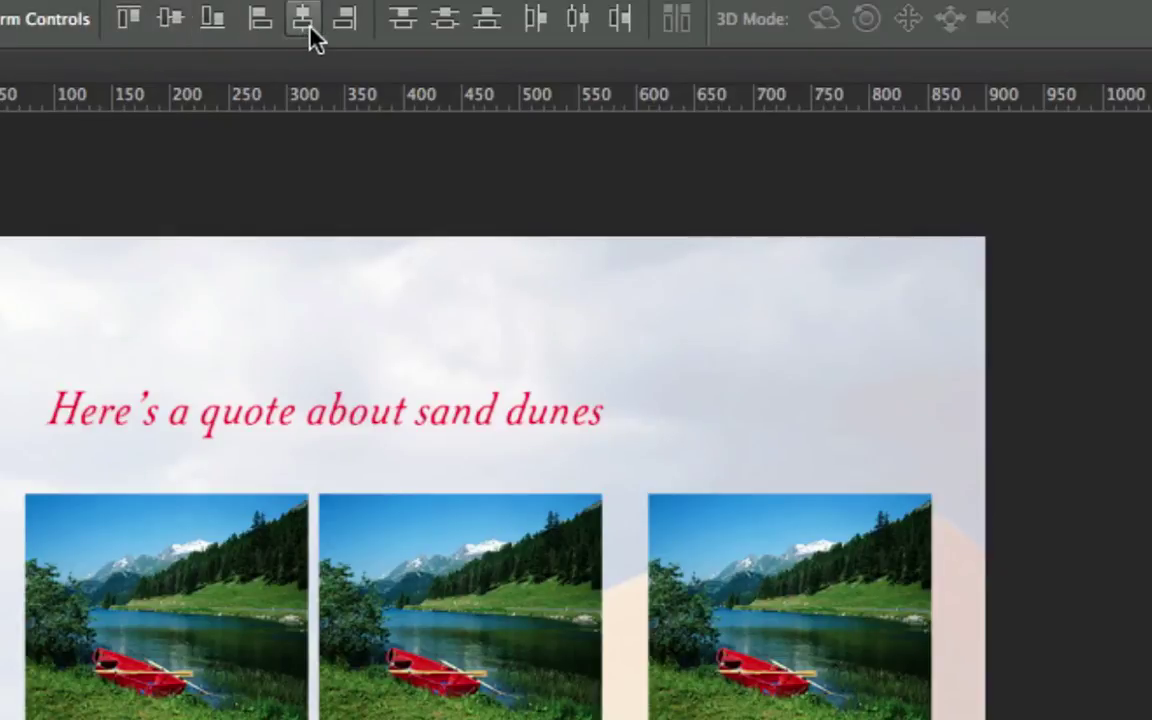
{"action": "left_click", "coordinate": [260, 20]}
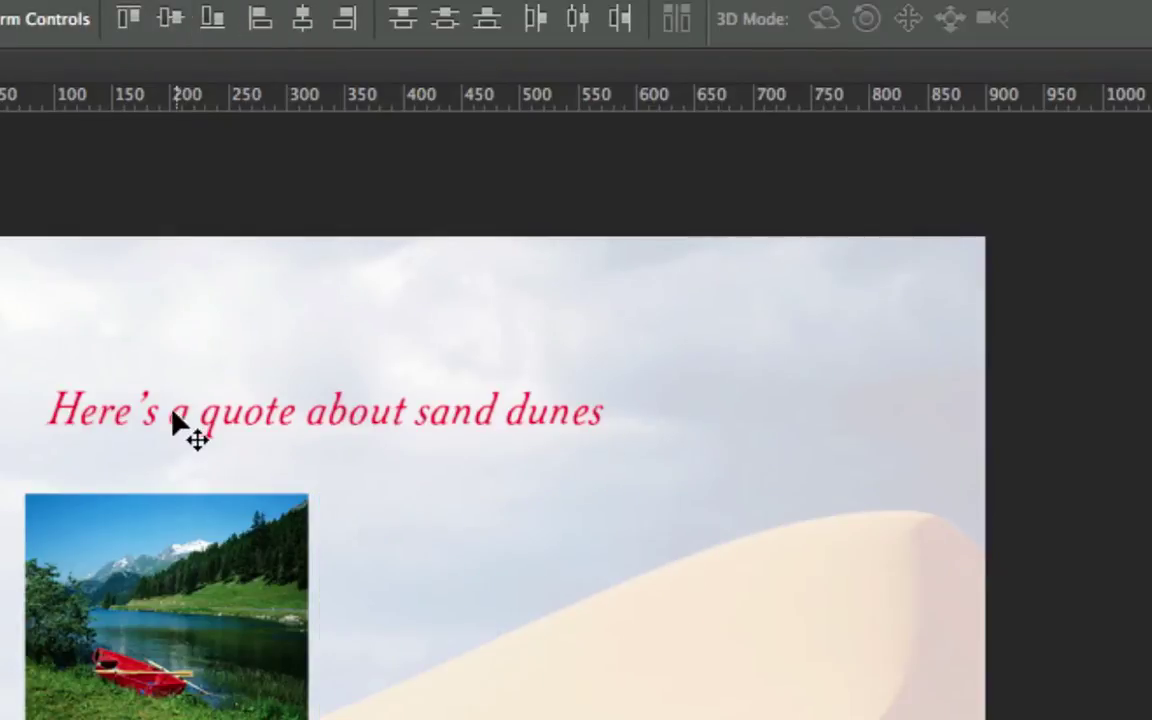
{"action": "key", "text": "ctrl+z"}
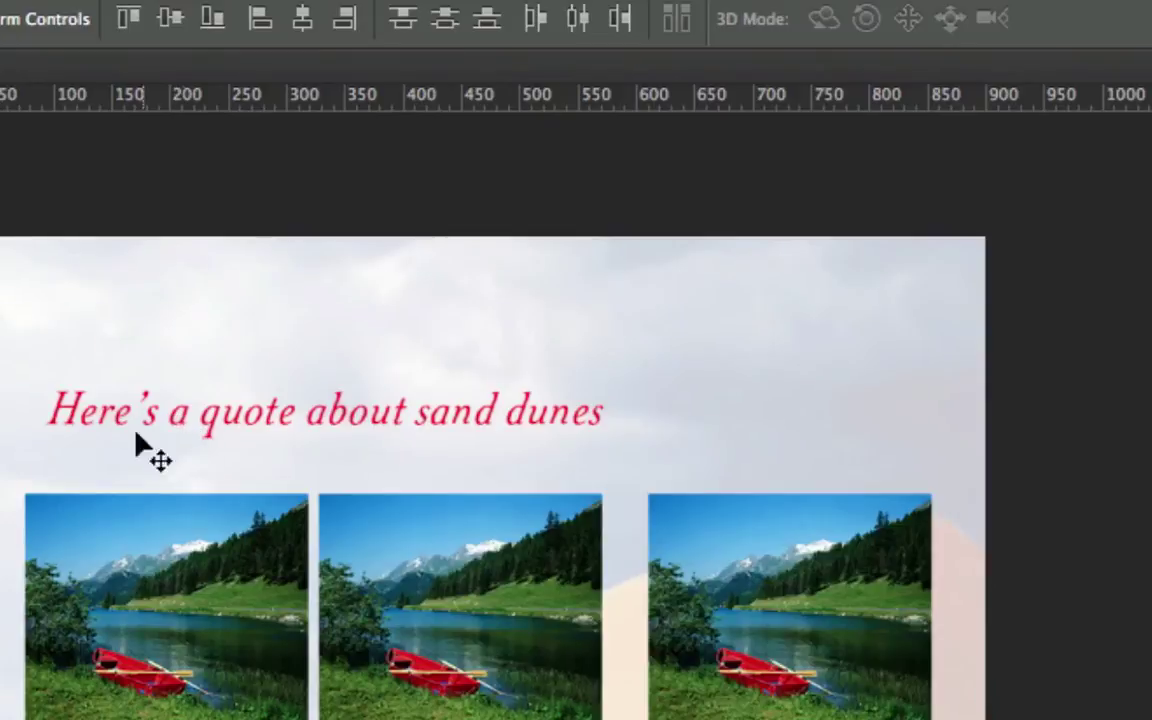
{"action": "left_click", "coordinate": [578, 20]}
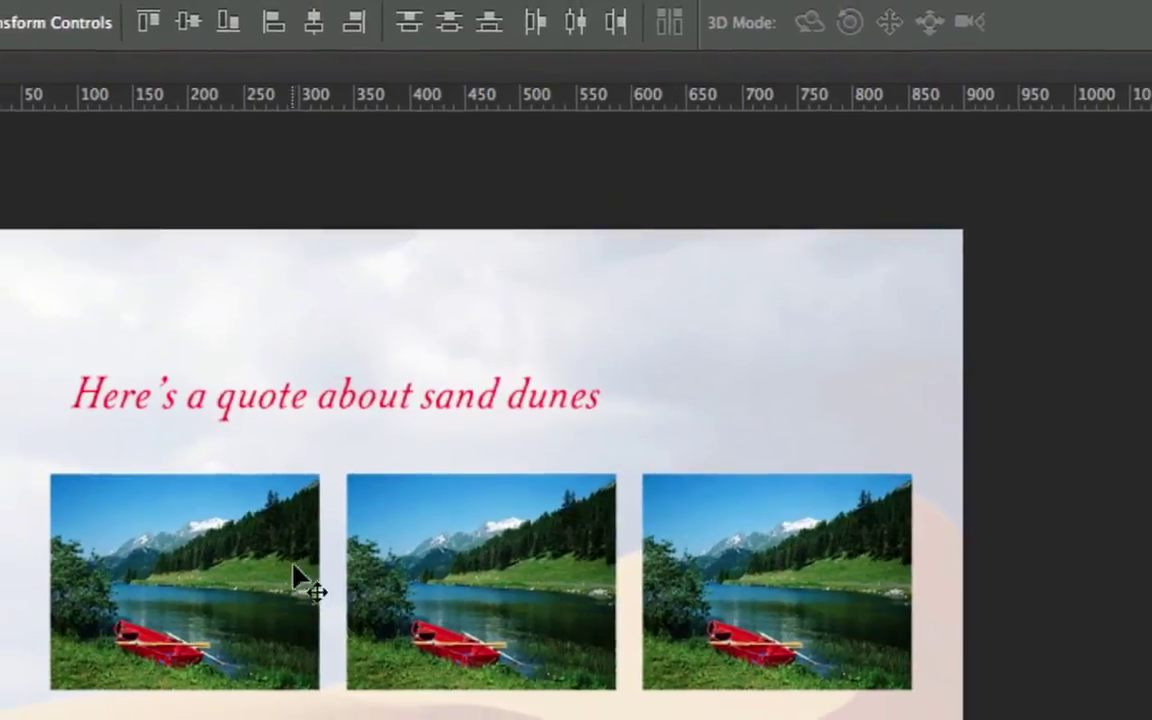
{"action": "left_click_drag", "start_coordinate": [725, 548], "coordinate": [725, 351]}
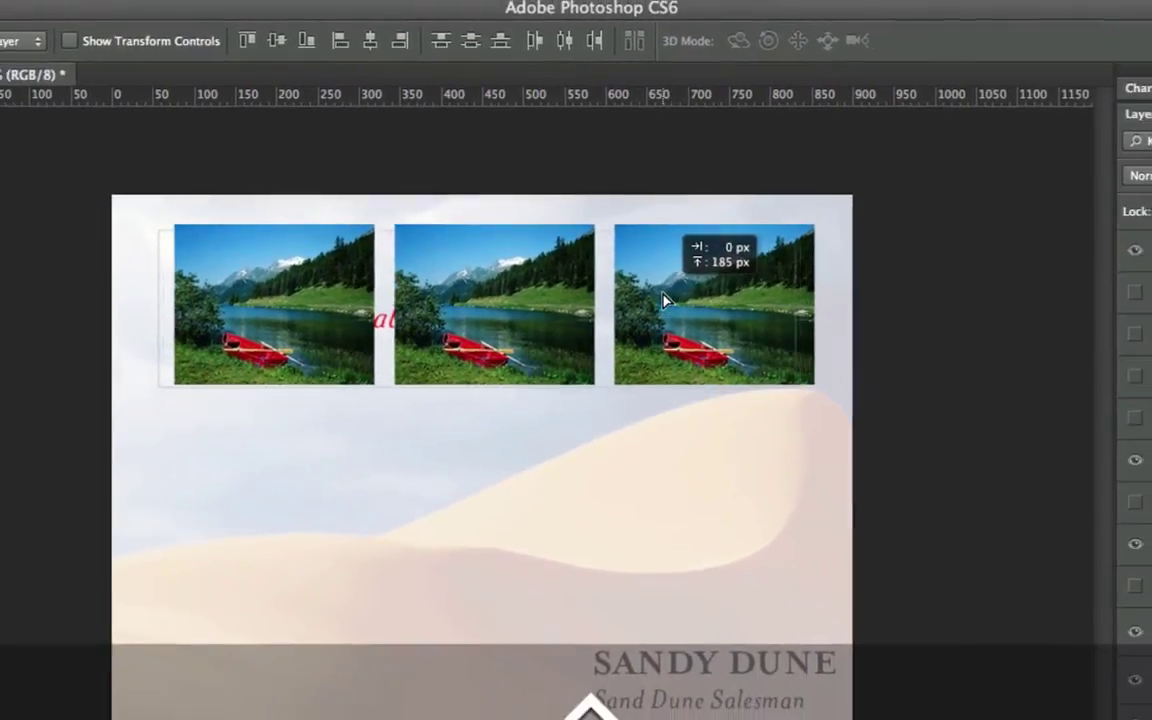
{"action": "left_click_drag", "start_coordinate": [663, 300], "coordinate": [663, 300]}
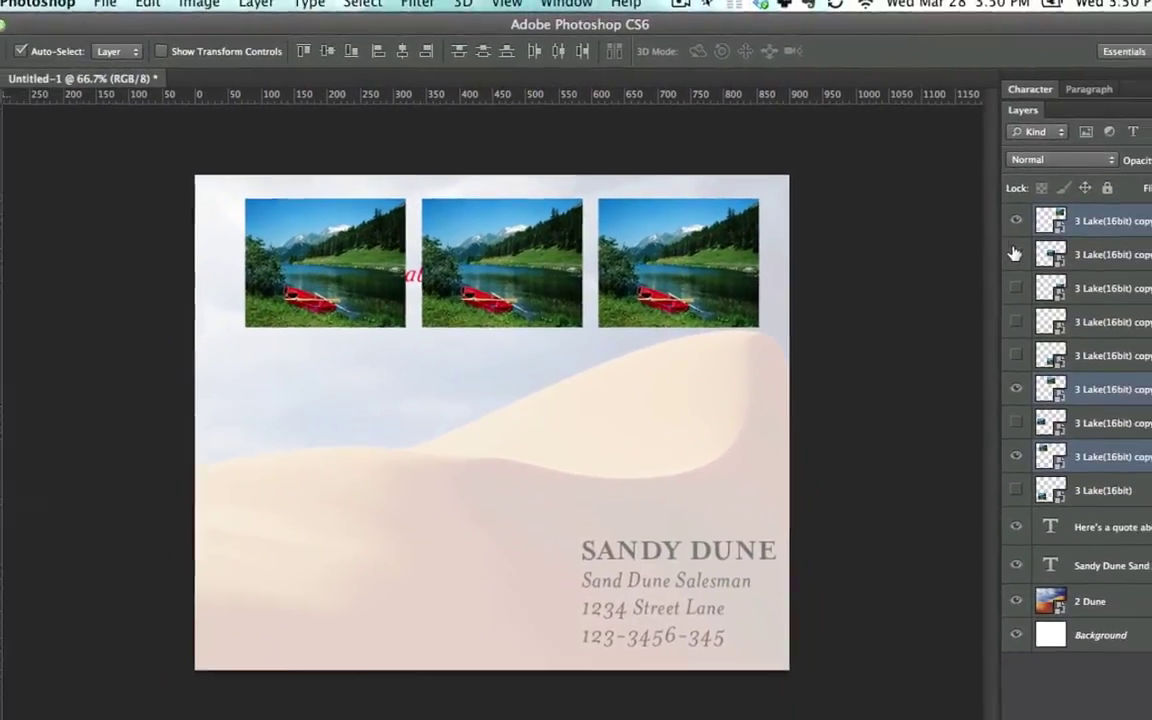
Show the hidden lake copies again and drag the left-column photos roughly into line
{"action": "left_click_drag", "start_coordinate": [987, 376], "coordinate": [987, 466]}
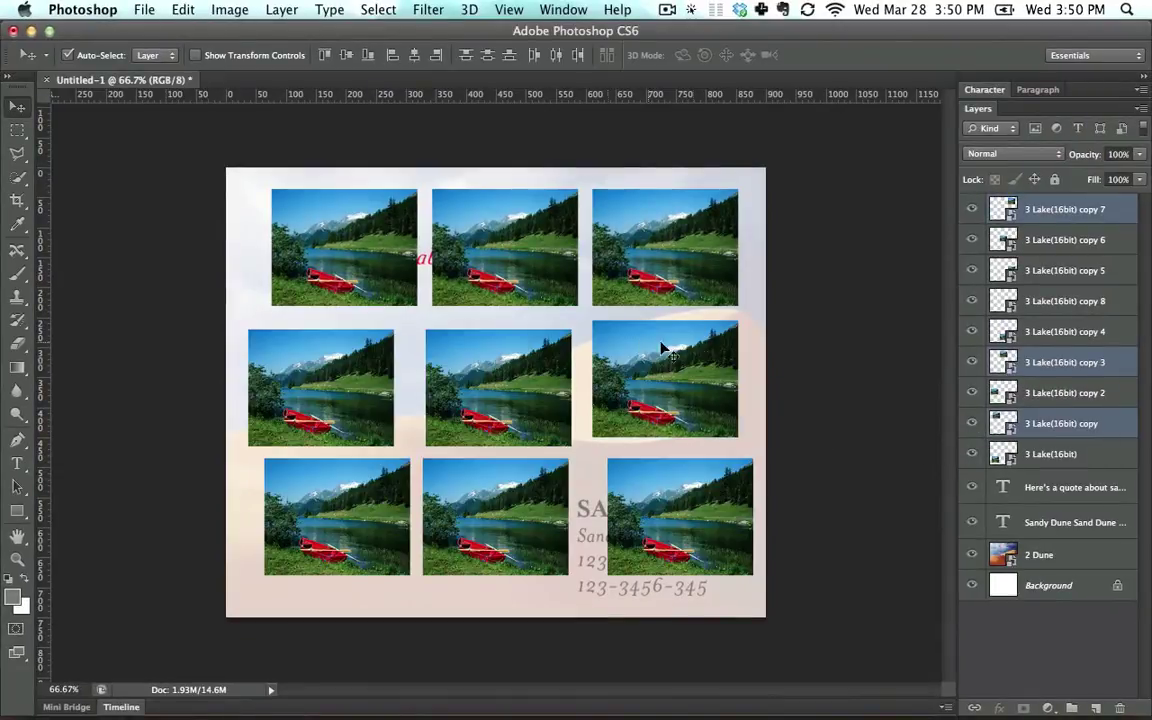
{"action": "left_click_drag", "start_coordinate": [265, 370], "coordinate": [288, 361]}
{"action": "left_click_drag", "start_coordinate": [325, 483], "coordinate": [332, 474]}
{"action": "mouse_move", "coordinate": [335, 404]}
{"action": "left_mouse_down"}
{"action": "mouse_move", "coordinate": [335, 392]}
{"action": "mouse_move", "coordinate": [337, 405]}
{"action": "left_mouse_up"}
{"action": "left_click_drag", "start_coordinate": [316, 488], "coordinate": [314, 471]}
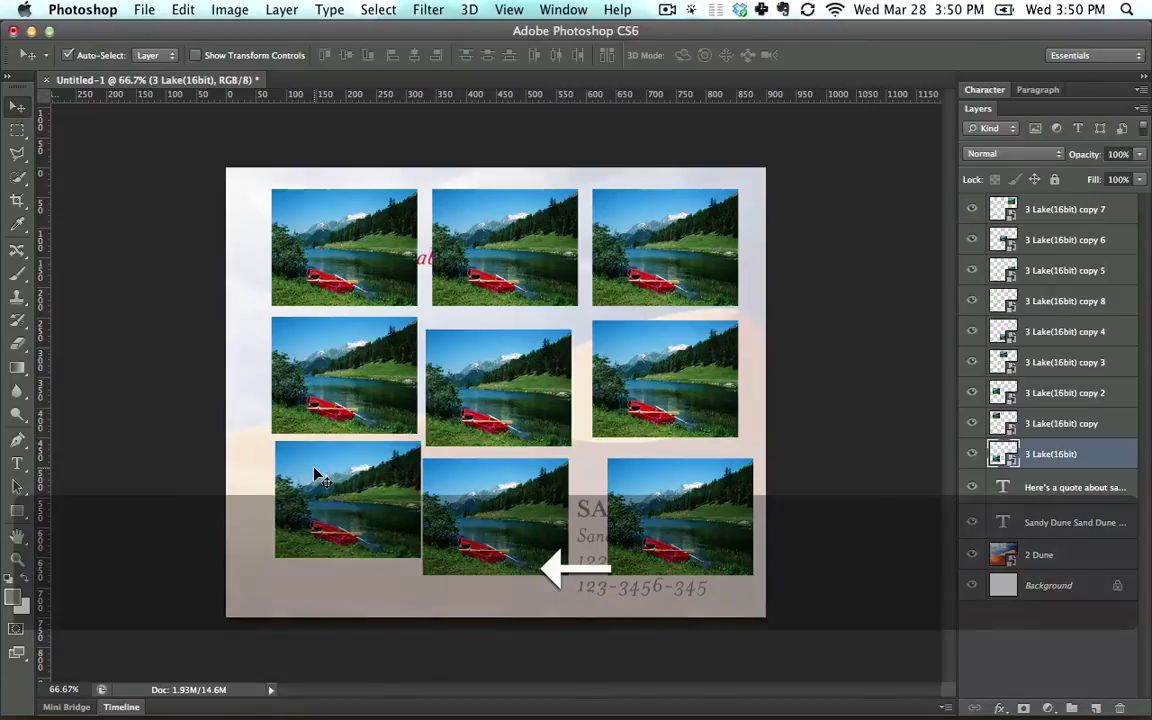
{"action": "left_click_drag", "start_coordinate": [322, 372], "coordinate": [322, 326]}
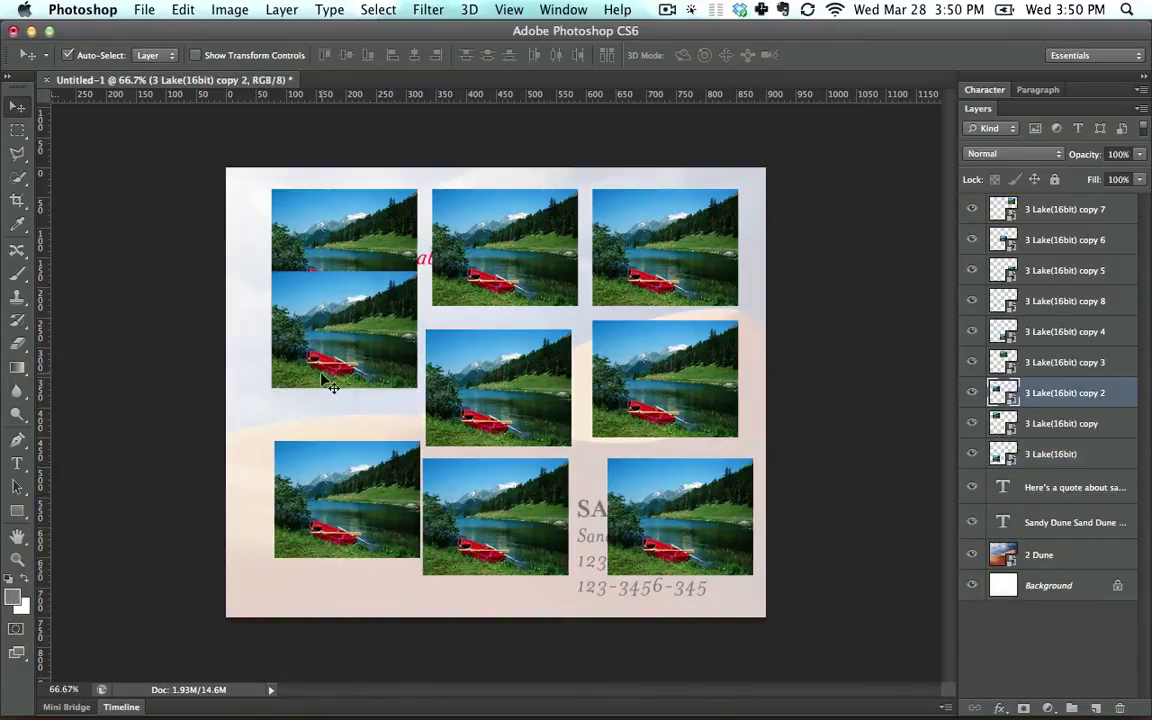
{"action": "left_click", "coordinate": [330, 230]}
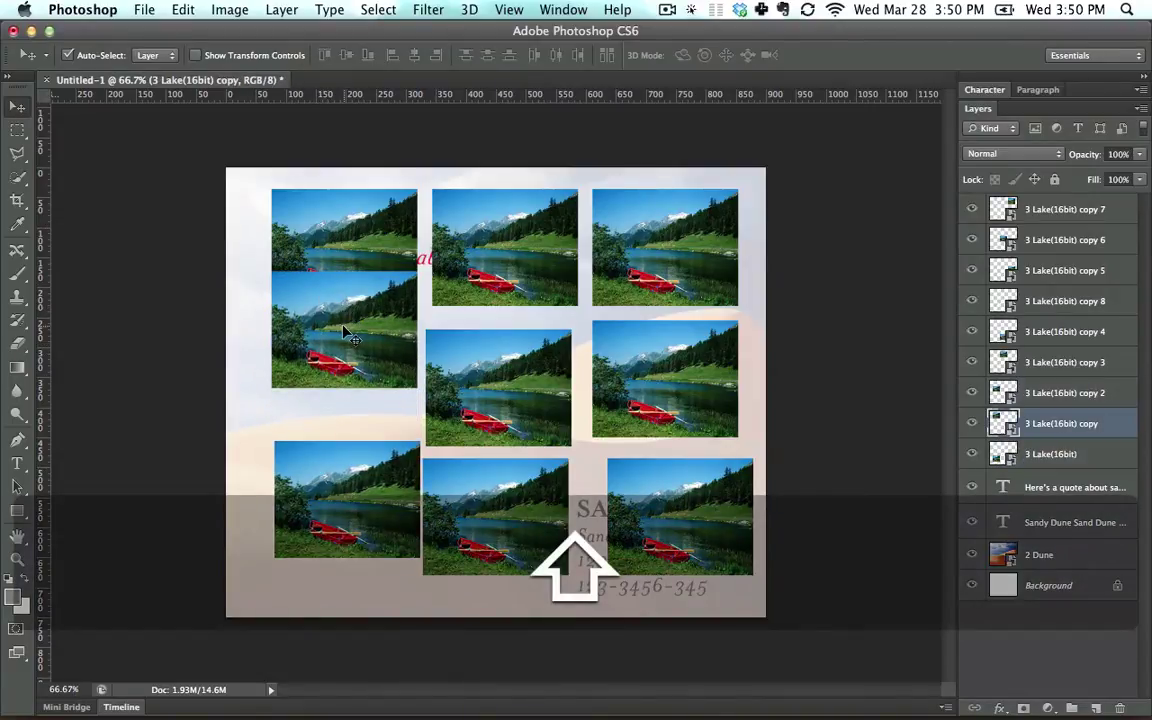
Align left edges and distribute vertical centres for the left column, then shift the bottom-row photos
{"action": "left_click", "coordinate": [345, 333], "text": "shift"}
{"action": "left_click", "coordinate": [326, 464], "text": "shift"}
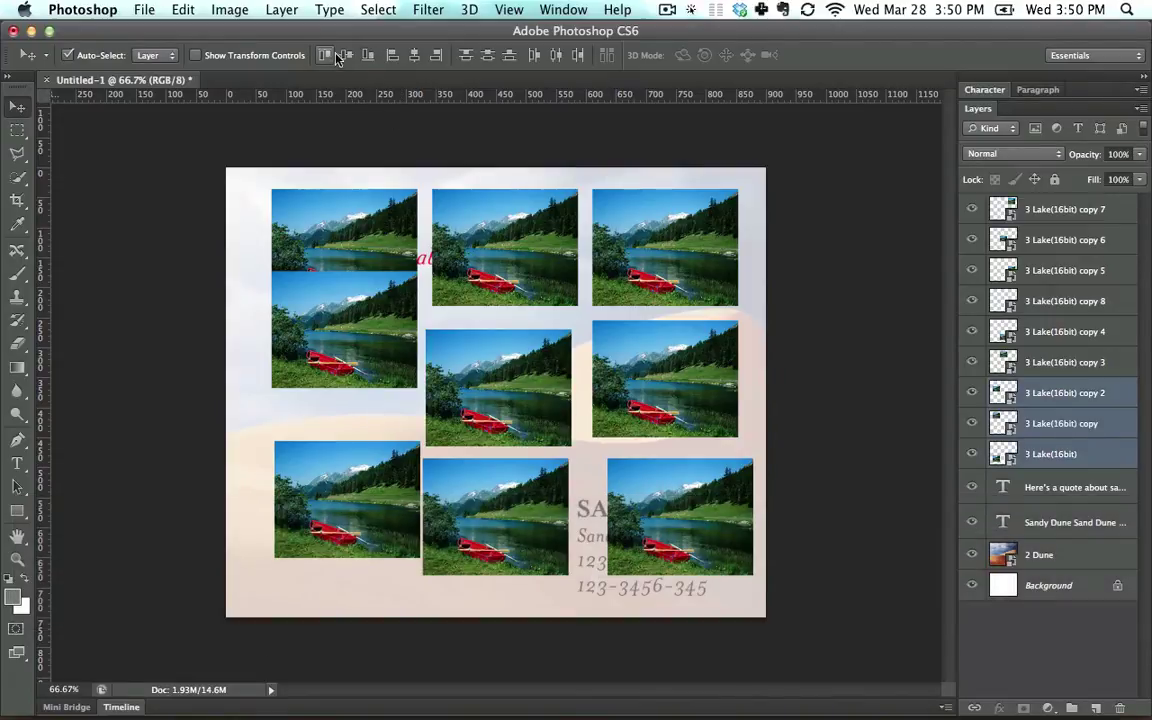
{"action": "left_click", "coordinate": [393, 56]}
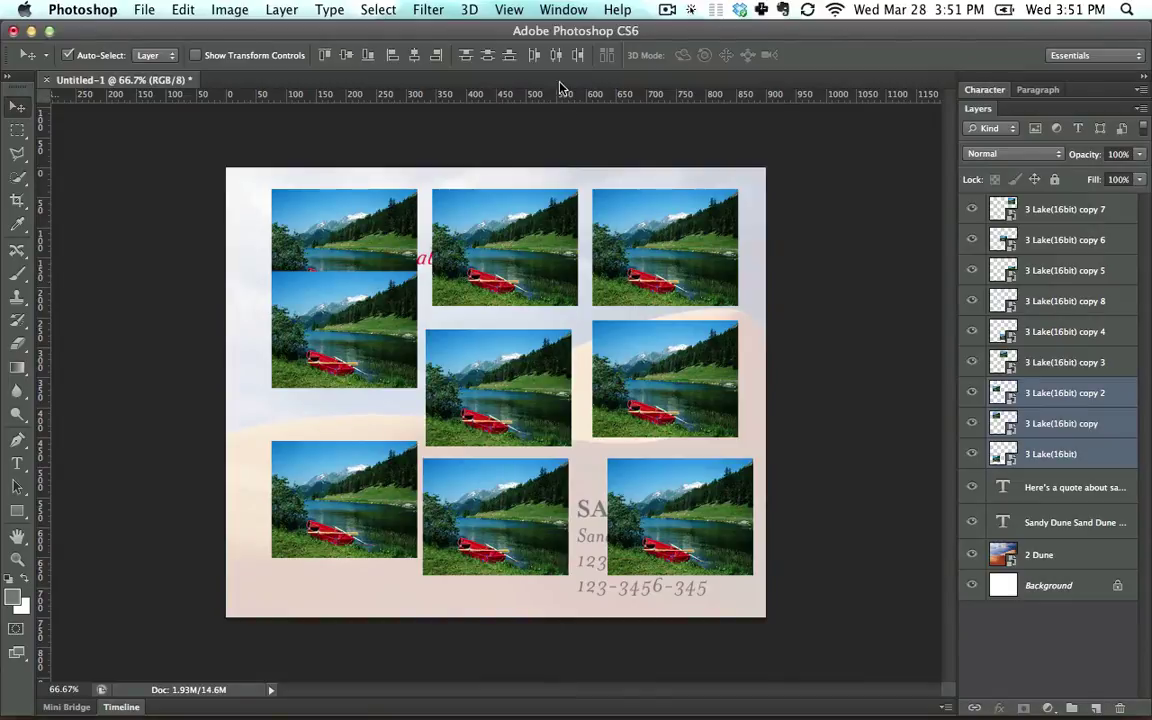
{"action": "left_click", "coordinate": [489, 57]}
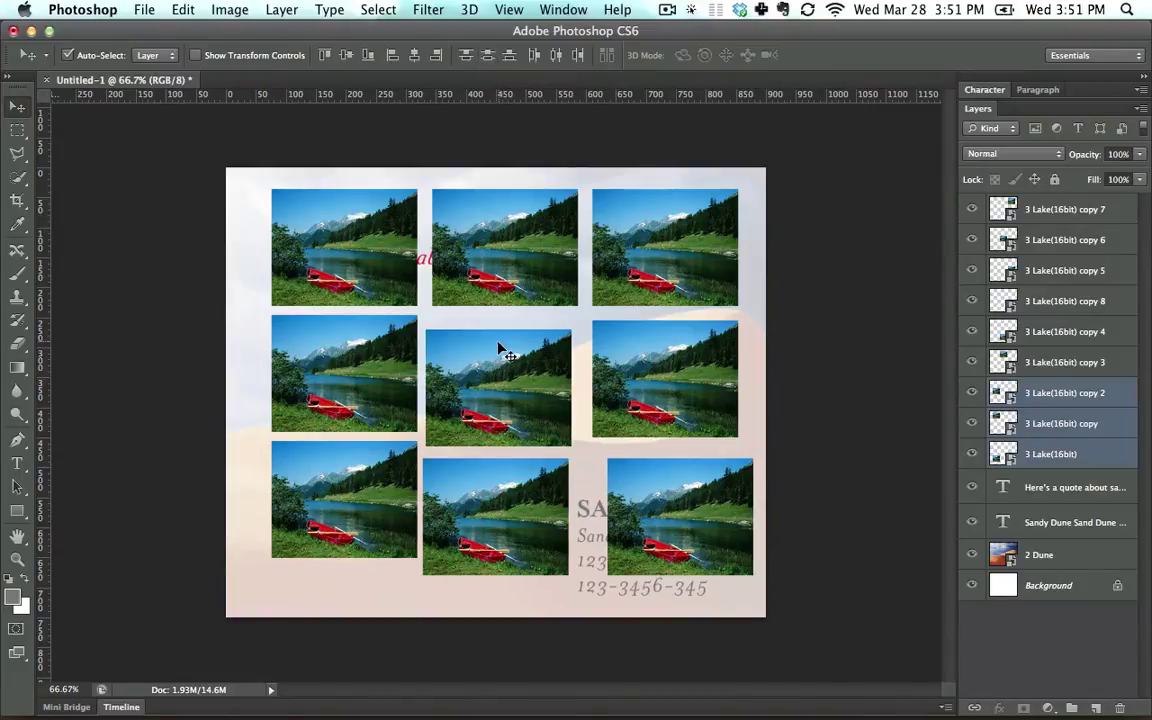
{"action": "left_click_drag", "start_coordinate": [474, 514], "coordinate": [478, 491]}
{"action": "left_click_drag", "start_coordinate": [608, 476], "coordinate": [586, 444]}
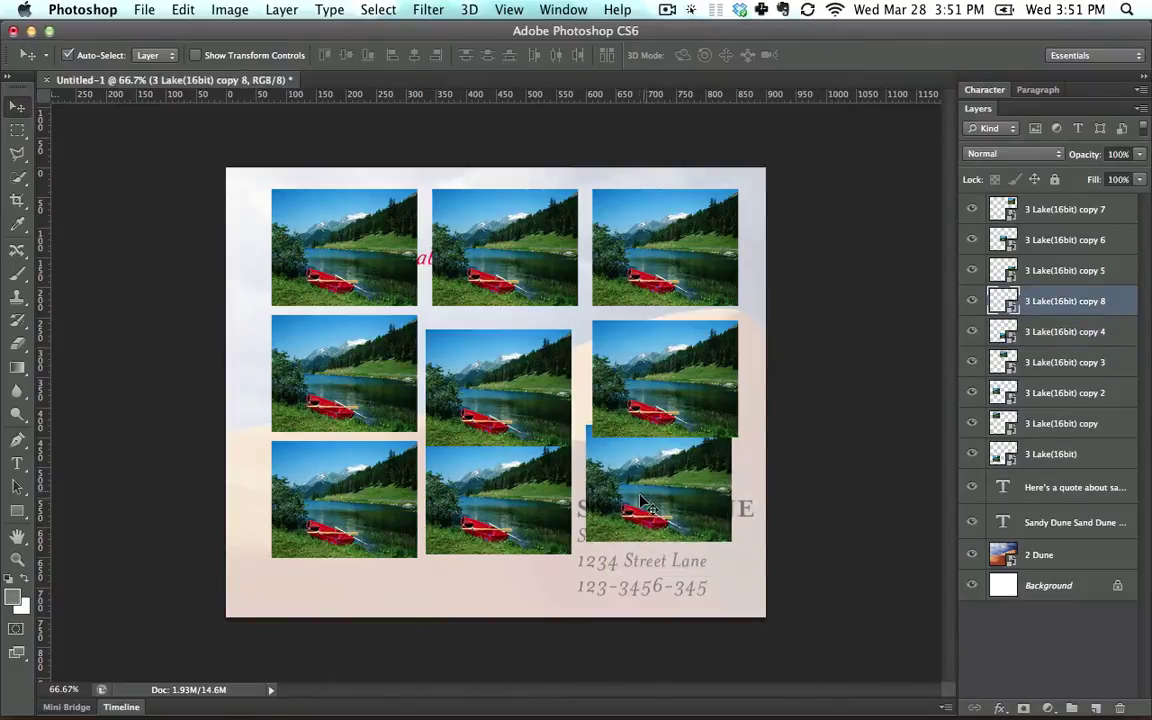
Align the bottom row's bottom edges and the right column's left edges
{"action": "left_click", "coordinate": [479, 487], "text": "shift"}
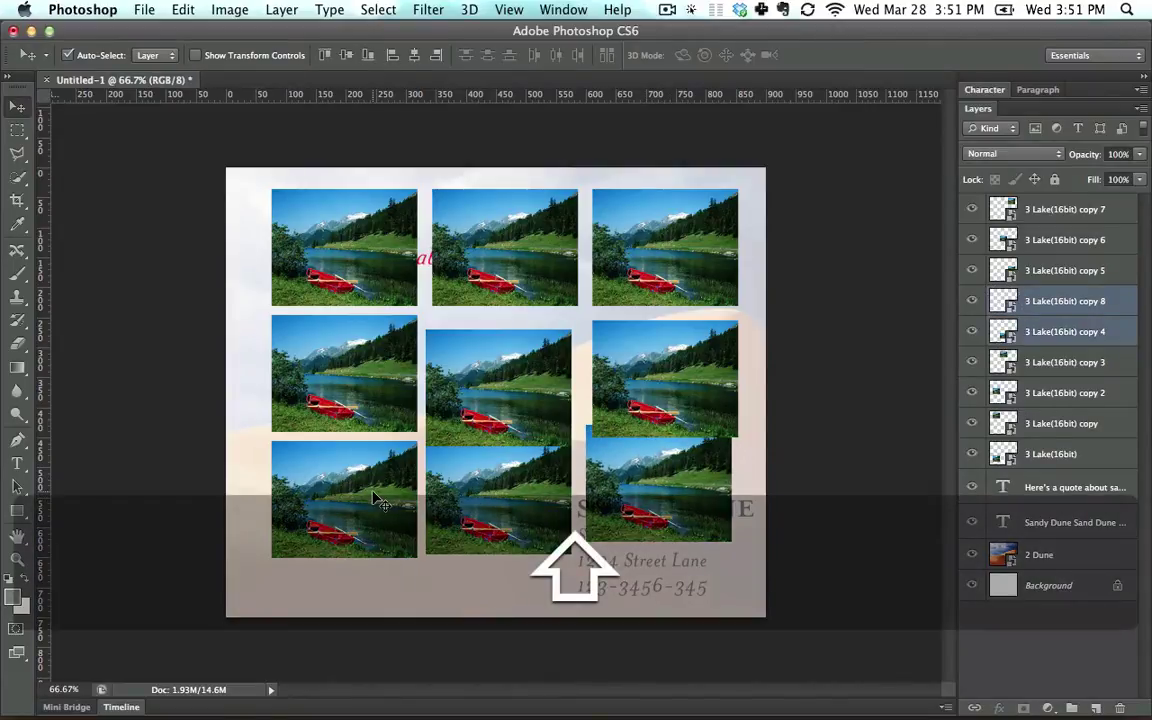
{"action": "left_click", "coordinate": [343, 452], "text": "shift"}
{"action": "left_click", "coordinate": [367, 56]}
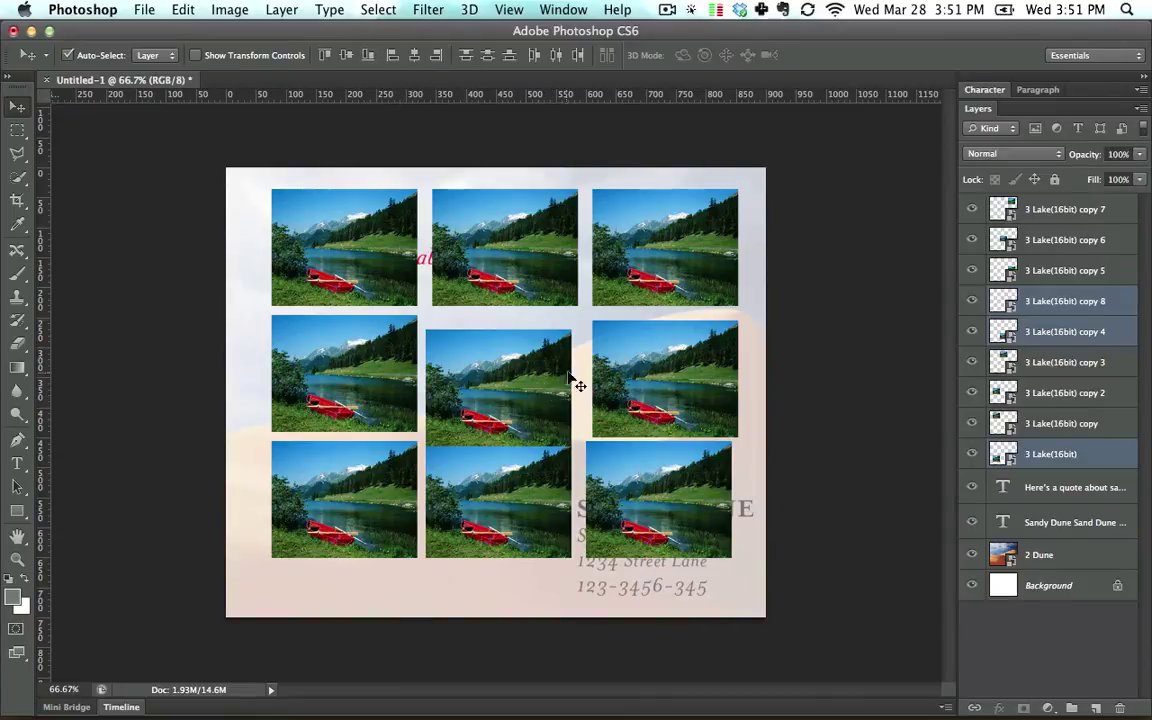
{"action": "left_click", "coordinate": [657, 239]}
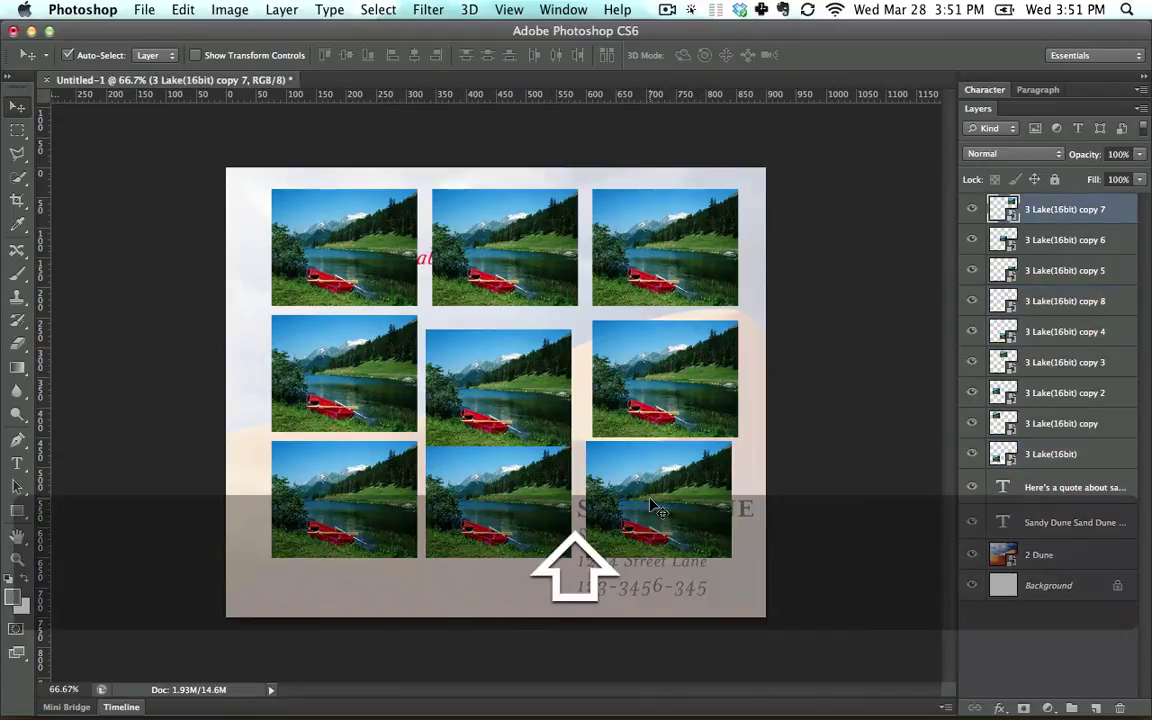
{"action": "left_click", "coordinate": [586, 448], "text": "shift"}
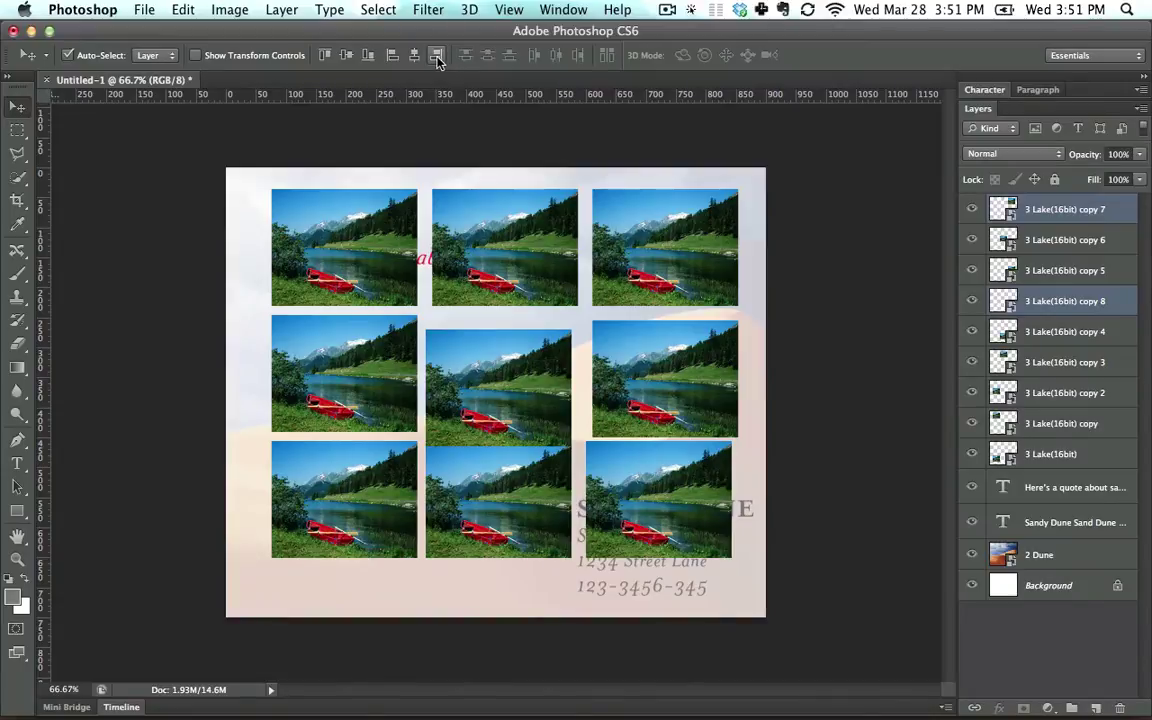
{"action": "left_click", "coordinate": [392, 56]}
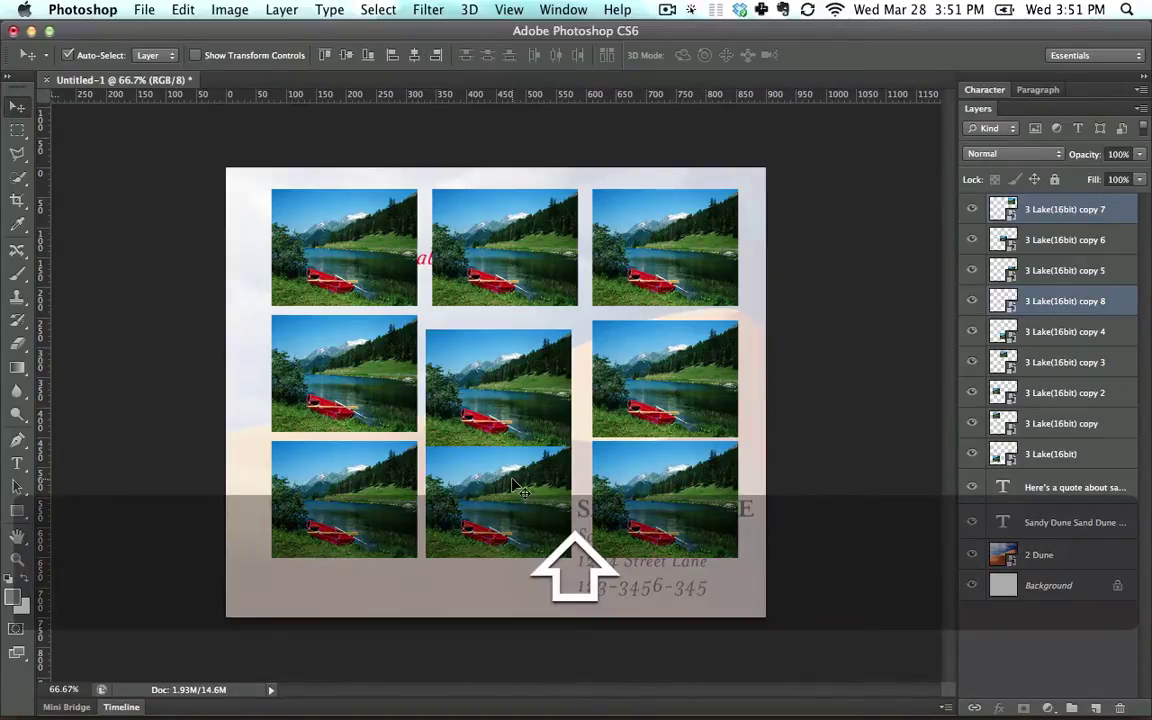
Space the bottom-row lake photos evenly using Distribute Horizontal Centres
{"action": "left_click", "coordinate": [513, 484], "text": "shift"}
{"action": "left_click", "coordinate": [400, 500], "text": "shift"}
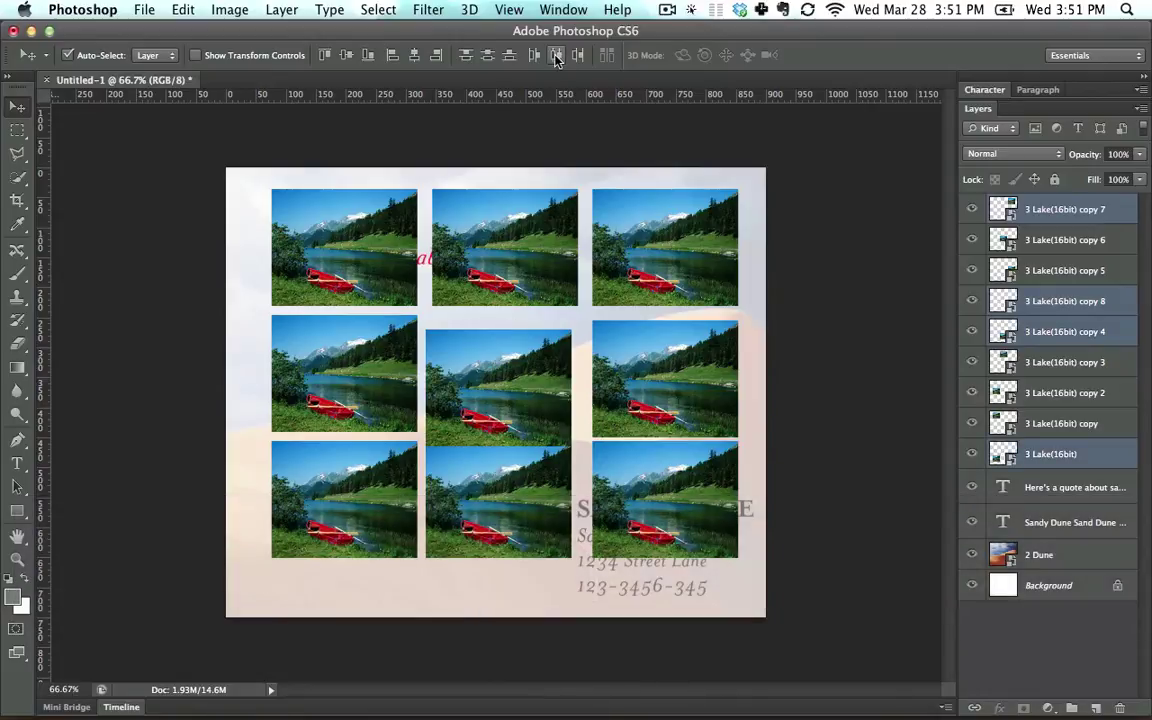
{"action": "left_click", "coordinate": [557, 56]}
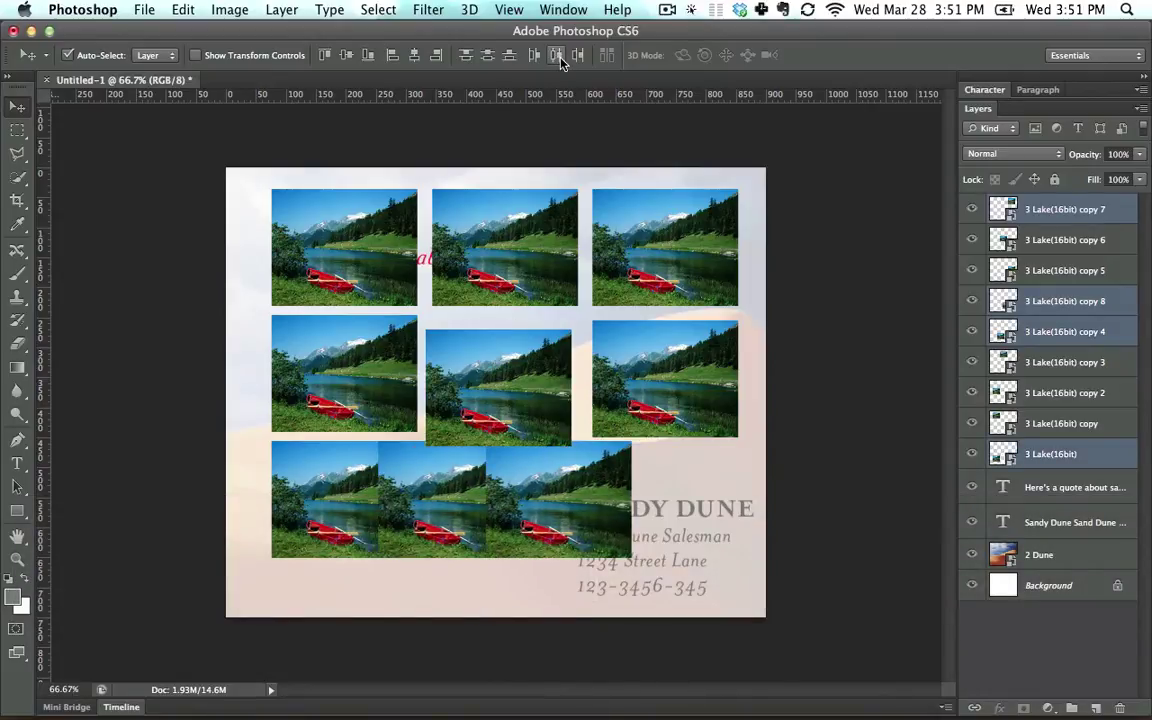
{"action": "key", "text": "cmd+z"}
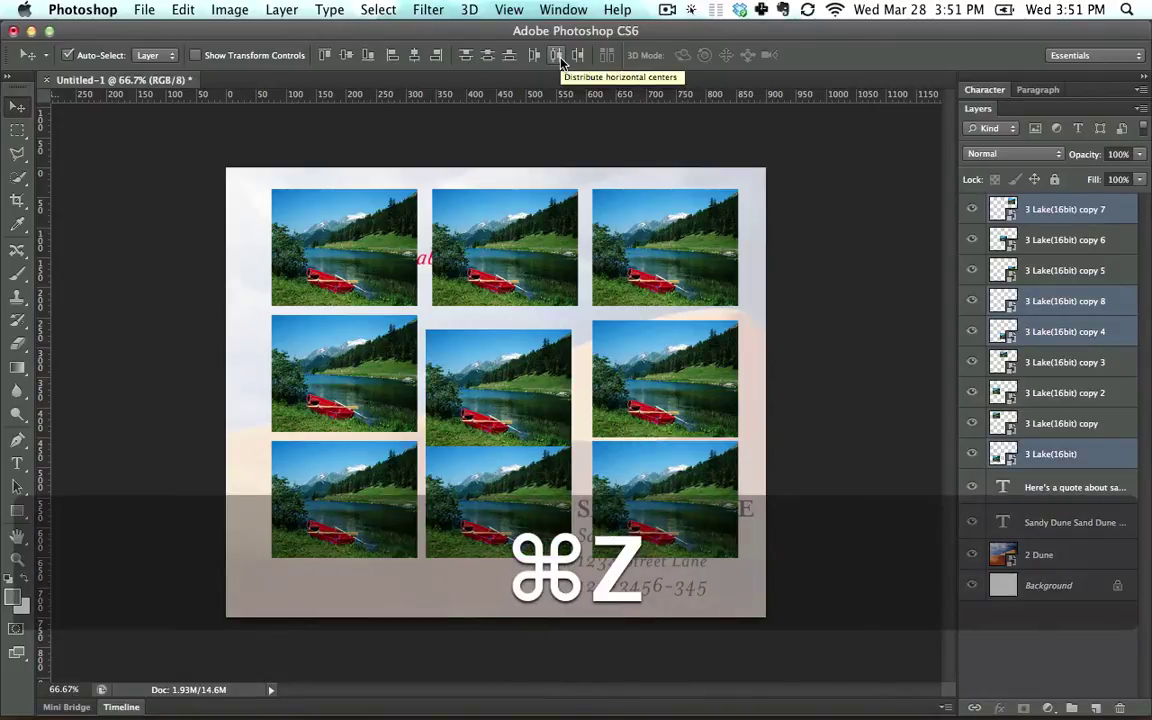
{"action": "left_click", "coordinate": [850, 335]}
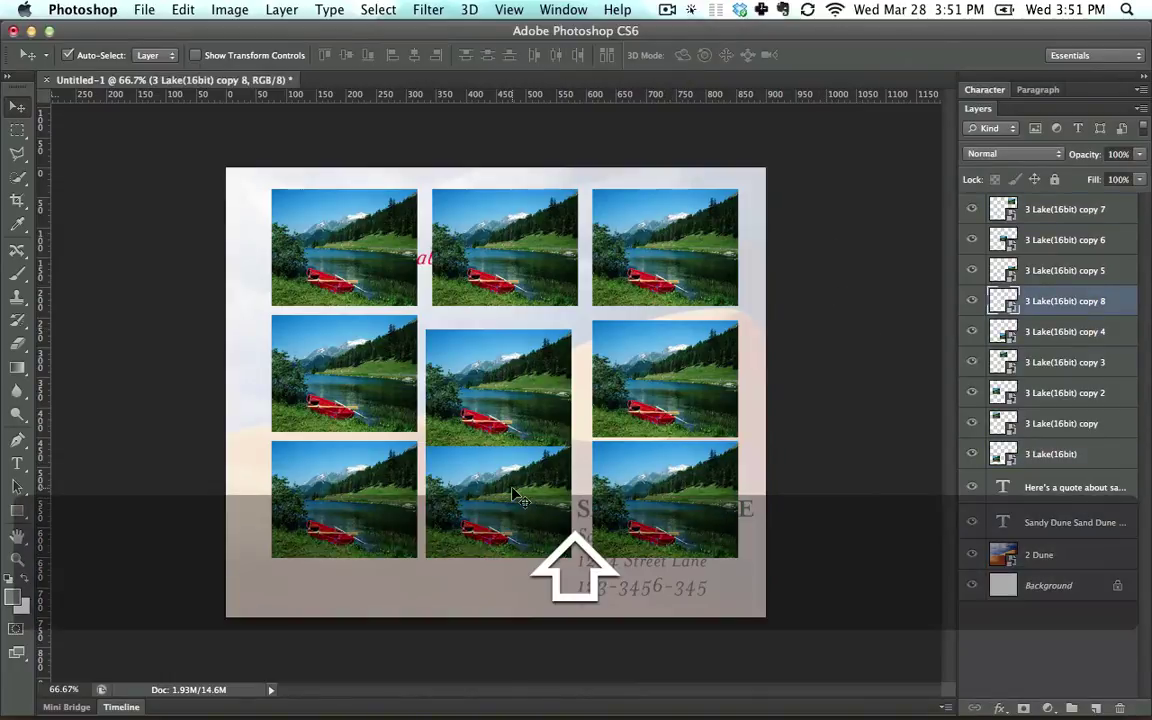
{"action": "left_click", "coordinate": [506, 482], "text": "shift"}
{"action": "left_click", "coordinate": [397, 515], "text": "shift"}
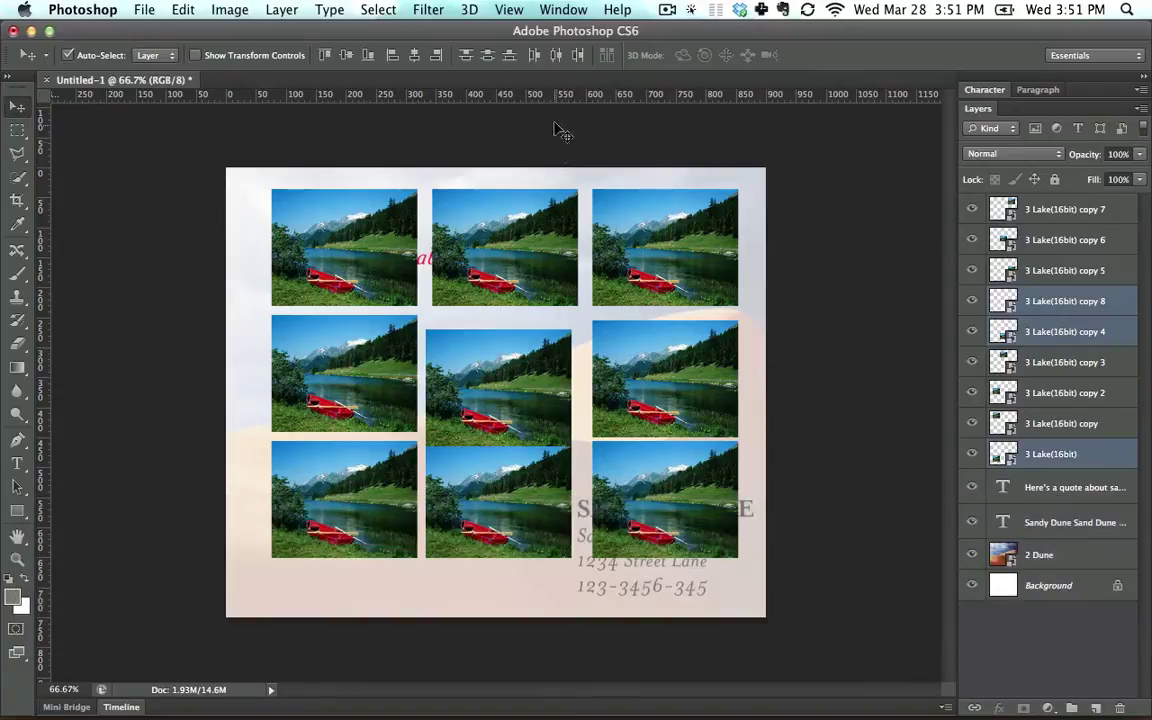
{"action": "left_click", "coordinate": [557, 56]}
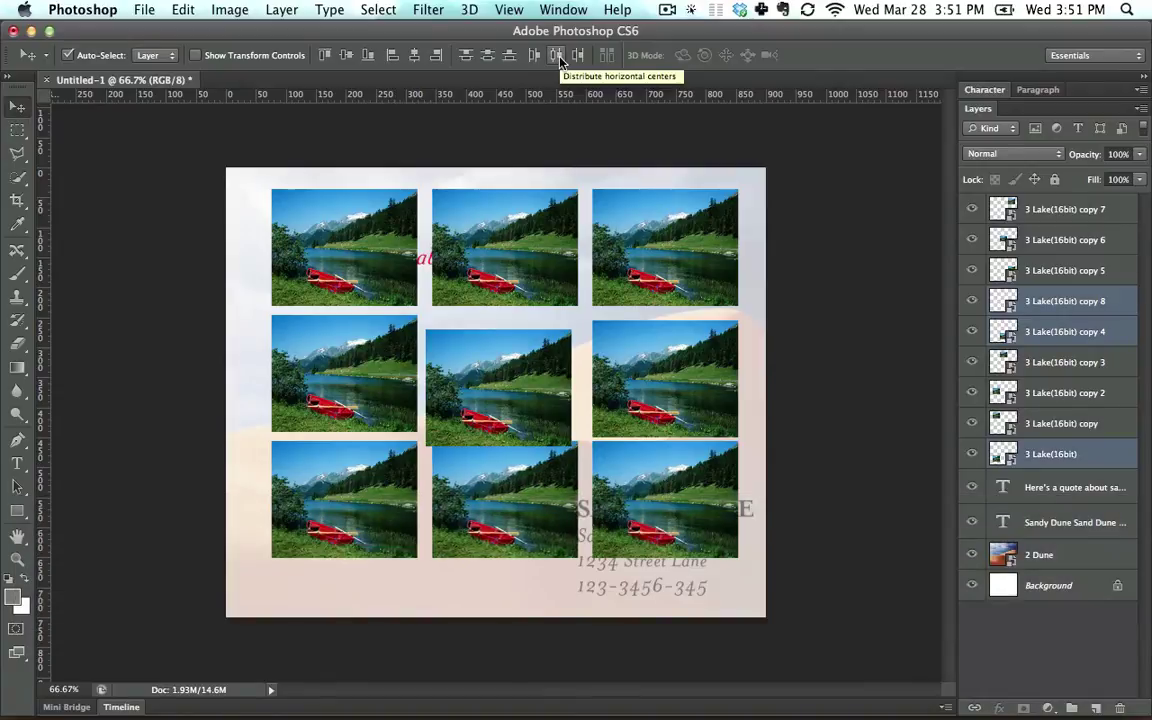
{"action": "key", "text": "super+z"}
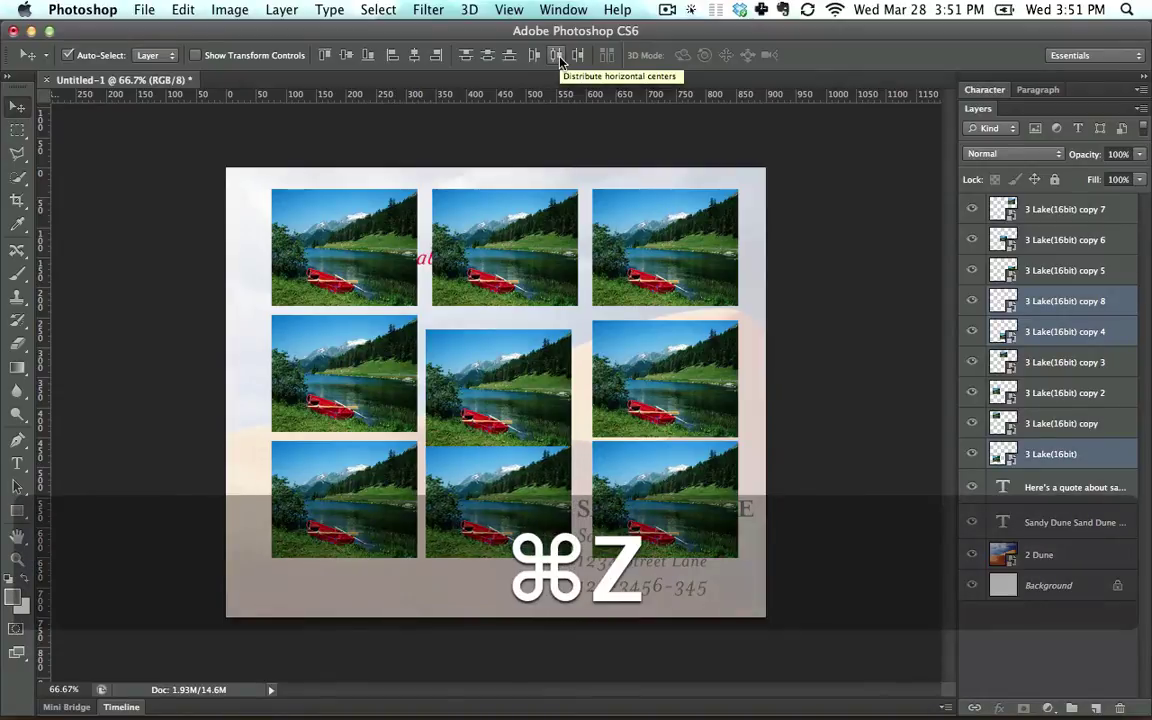
{"action": "left_click", "coordinate": [534, 56]}
{"action": "key", "text": "super+z"}
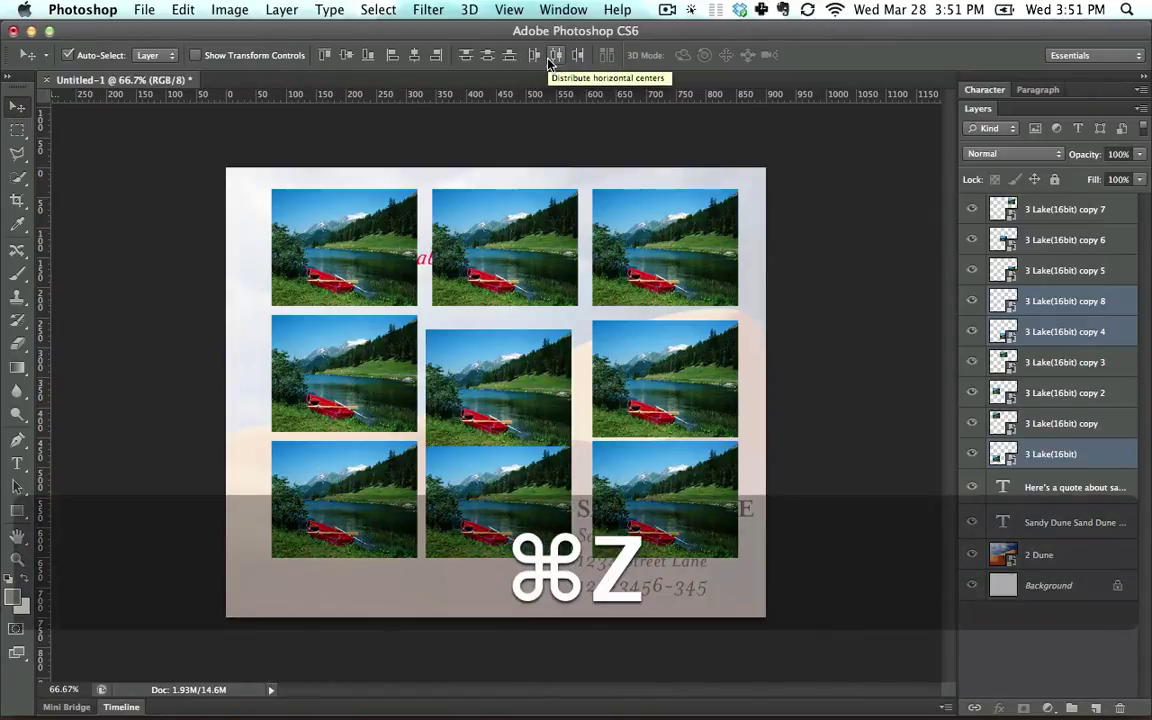
{"action": "left_click", "coordinate": [557, 56]}
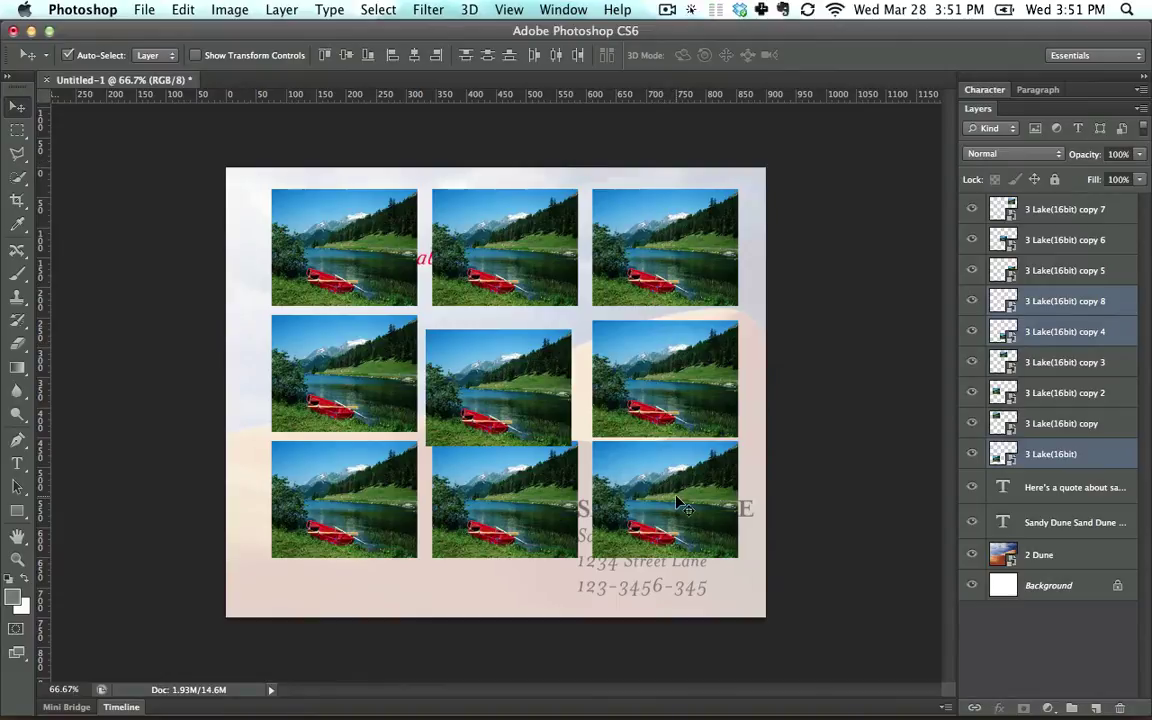
{"action": "left_click", "coordinate": [625, 262], "text": "shift"}
{"action": "left_click", "coordinate": [625, 250], "text": "shift"}
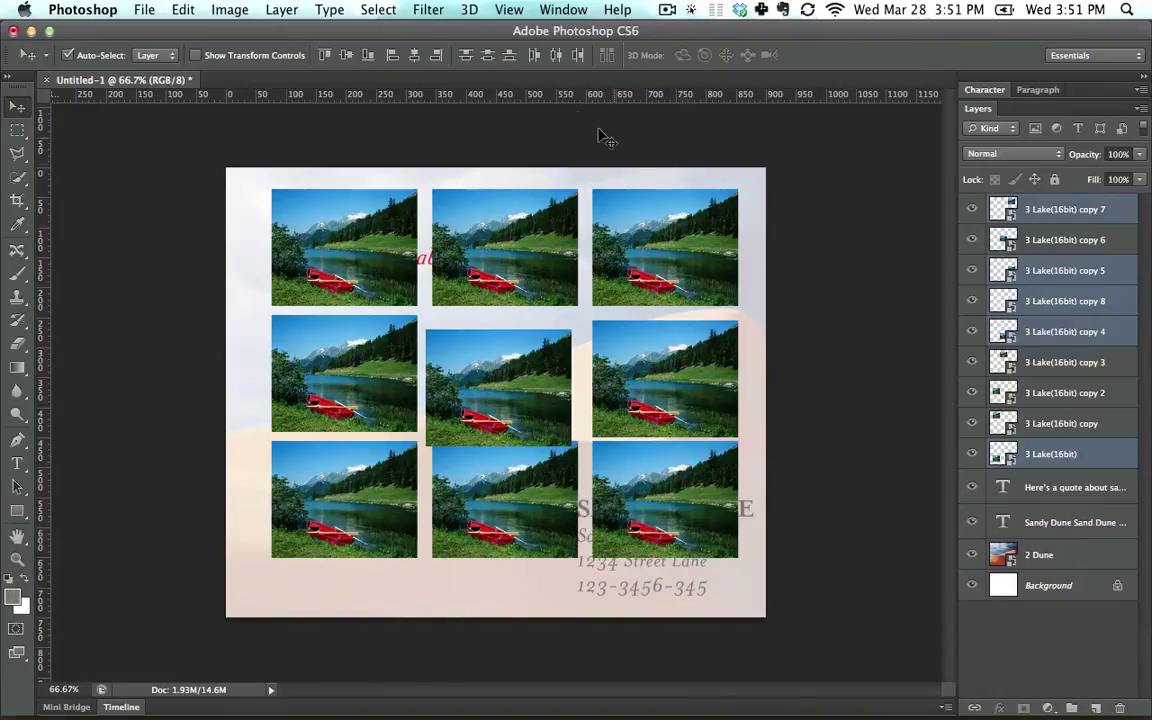
{"action": "left_click", "coordinate": [486, 58]}
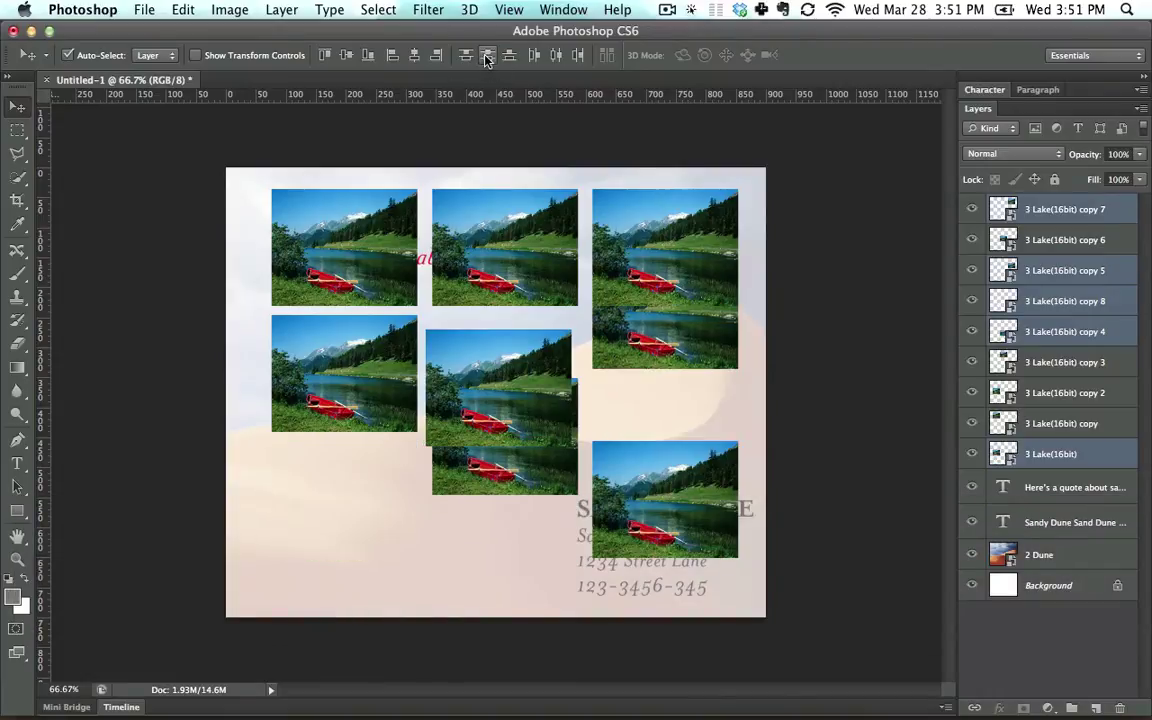
{"action": "key", "text": "super+z"}
{"action": "key", "text": "super+z"}
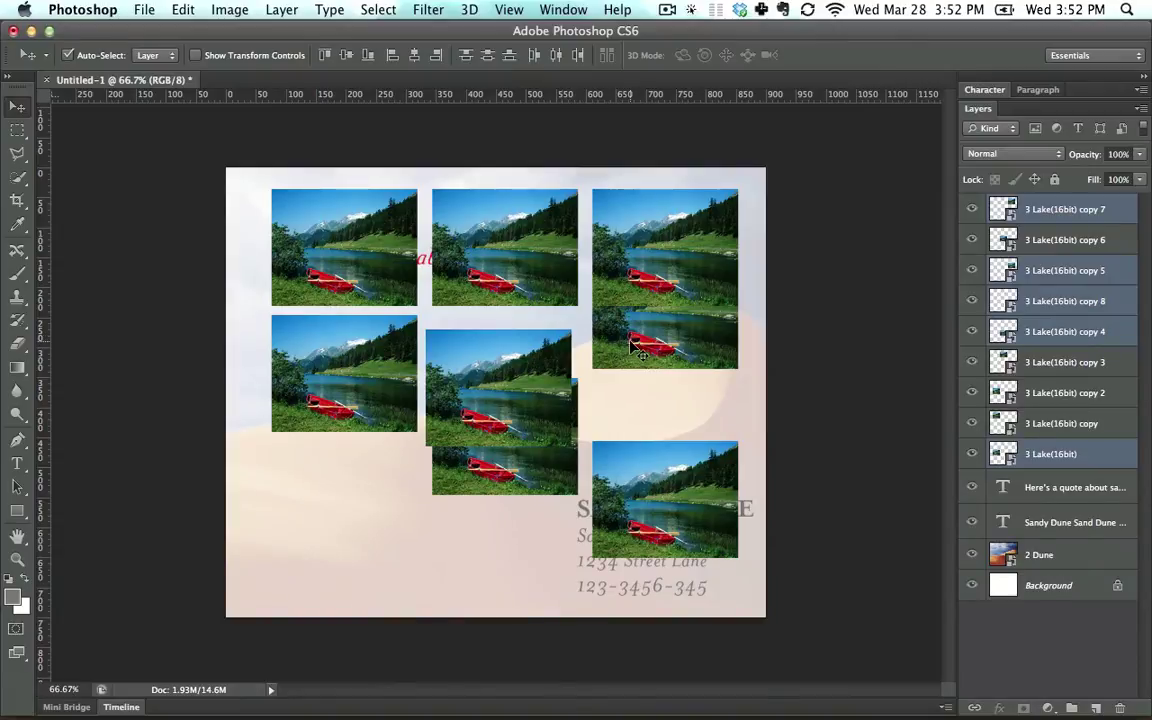
{"action": "key", "text": "super+z"}
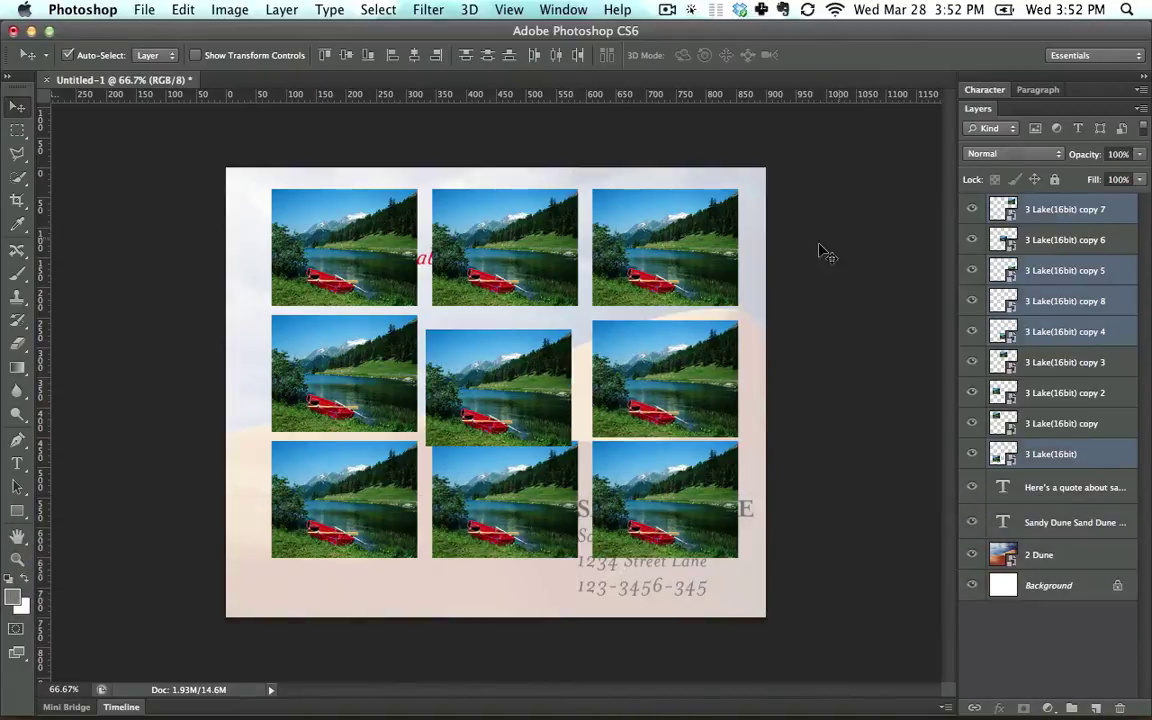
{"action": "left_click", "coordinate": [624, 357]}
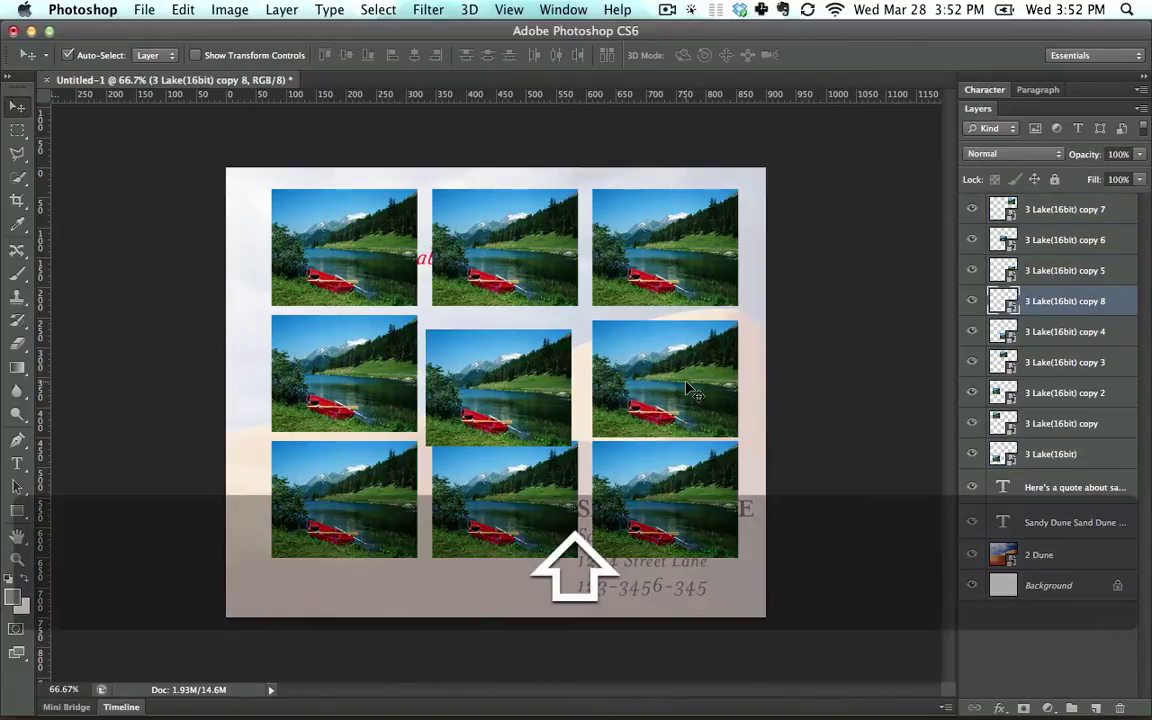
Level the right-middle photo with the left-middle and distribute the middle column vertically
{"action": "left_click", "coordinate": [610, 255], "text": "shift"}
{"action": "left_click", "coordinate": [612, 252], "text": "shift"}
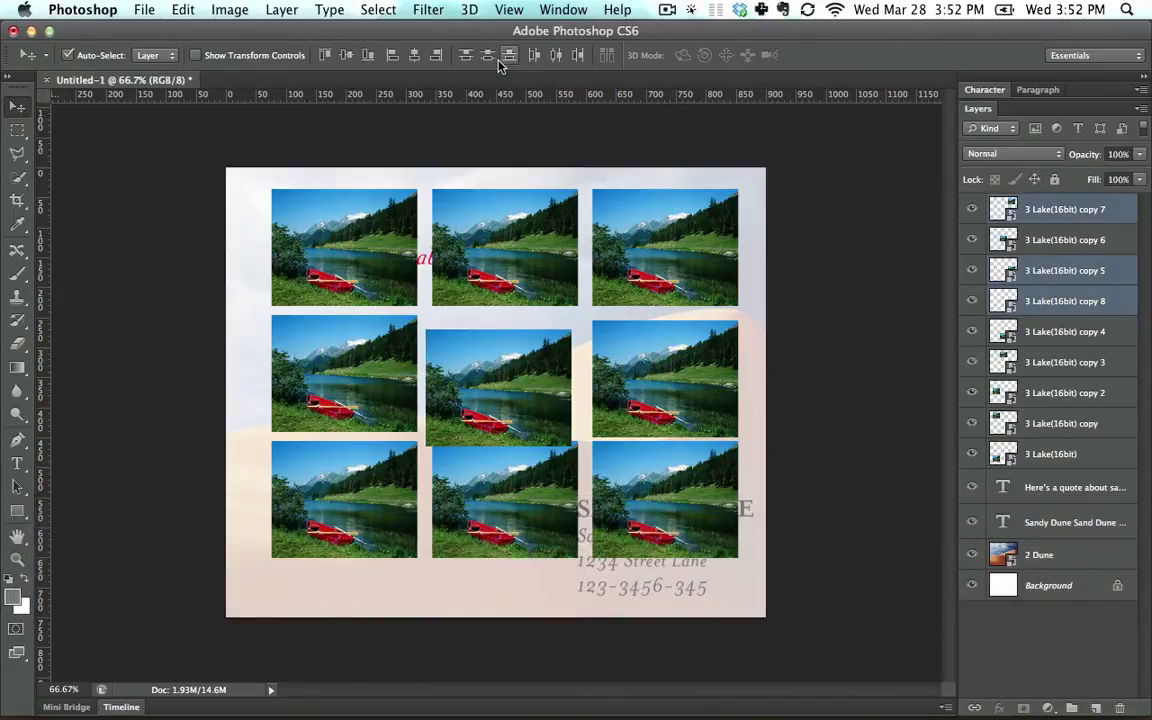
{"action": "left_click", "coordinate": [440, 54]}
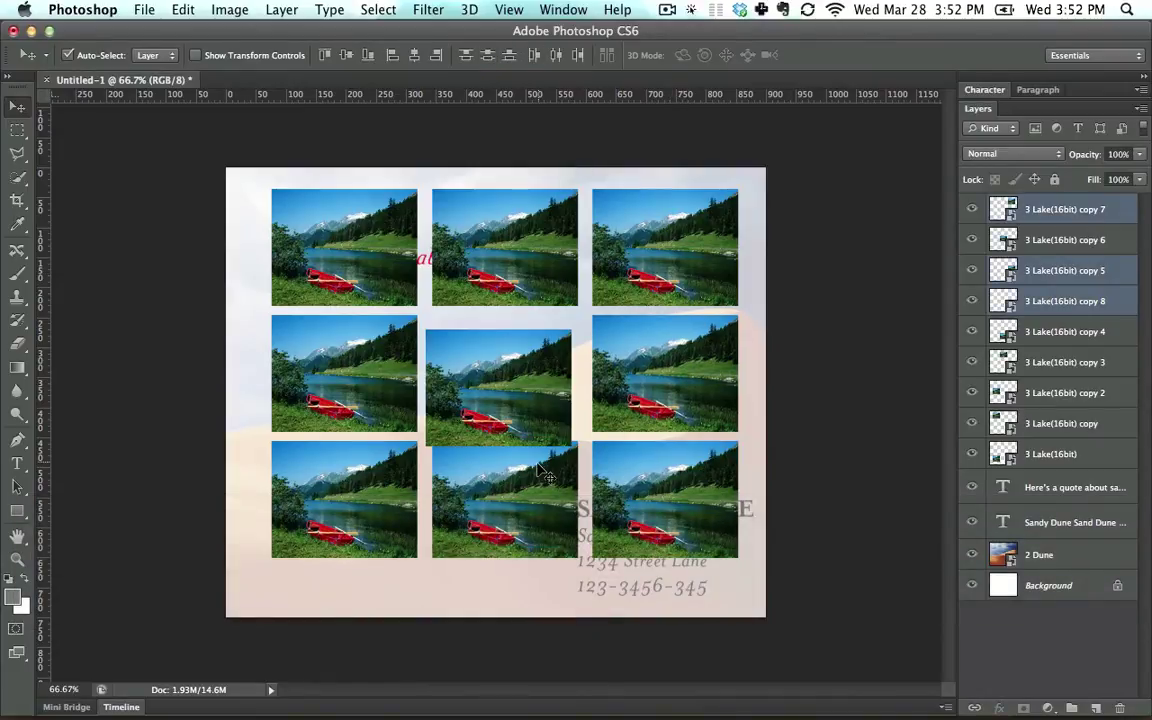
{"action": "left_click", "coordinate": [480, 422]}
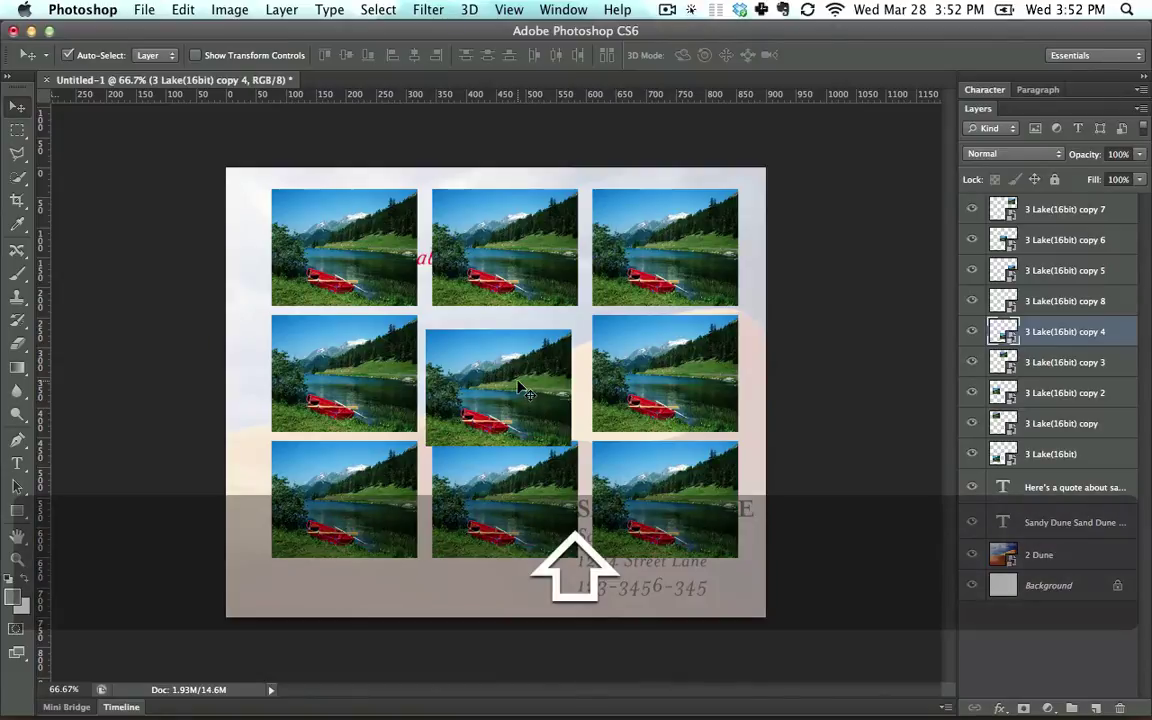
{"action": "left_click", "coordinate": [470, 235], "text": "shift"}
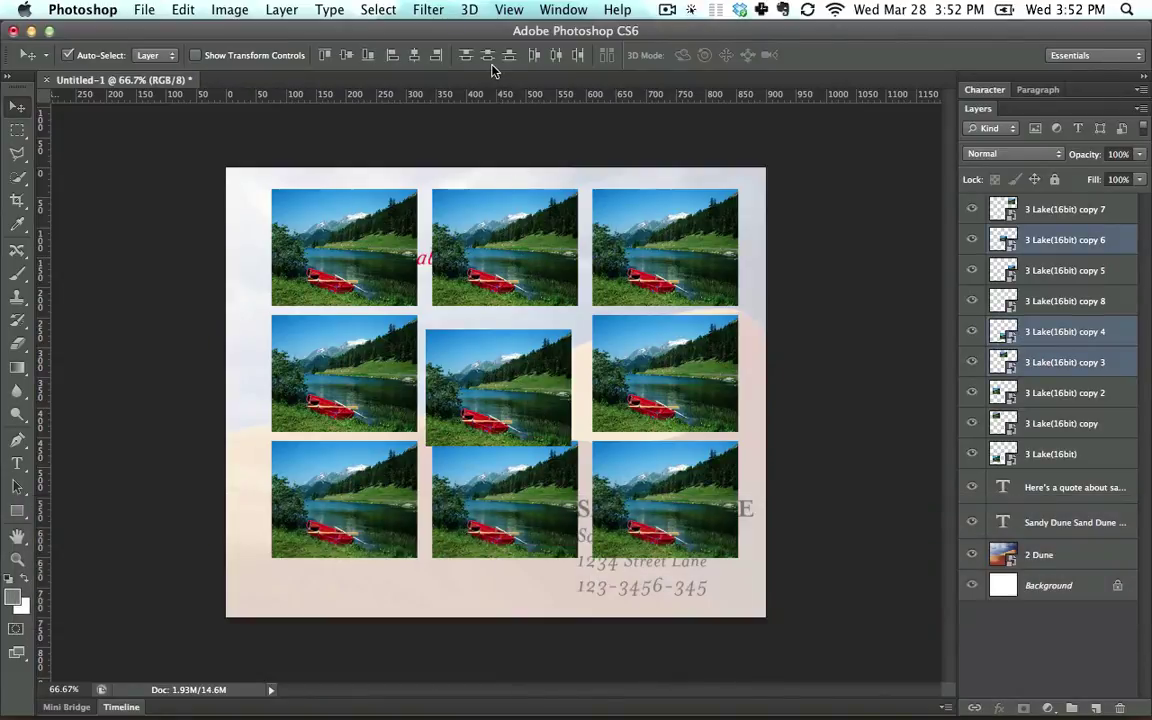
{"action": "left_click", "coordinate": [488, 57]}
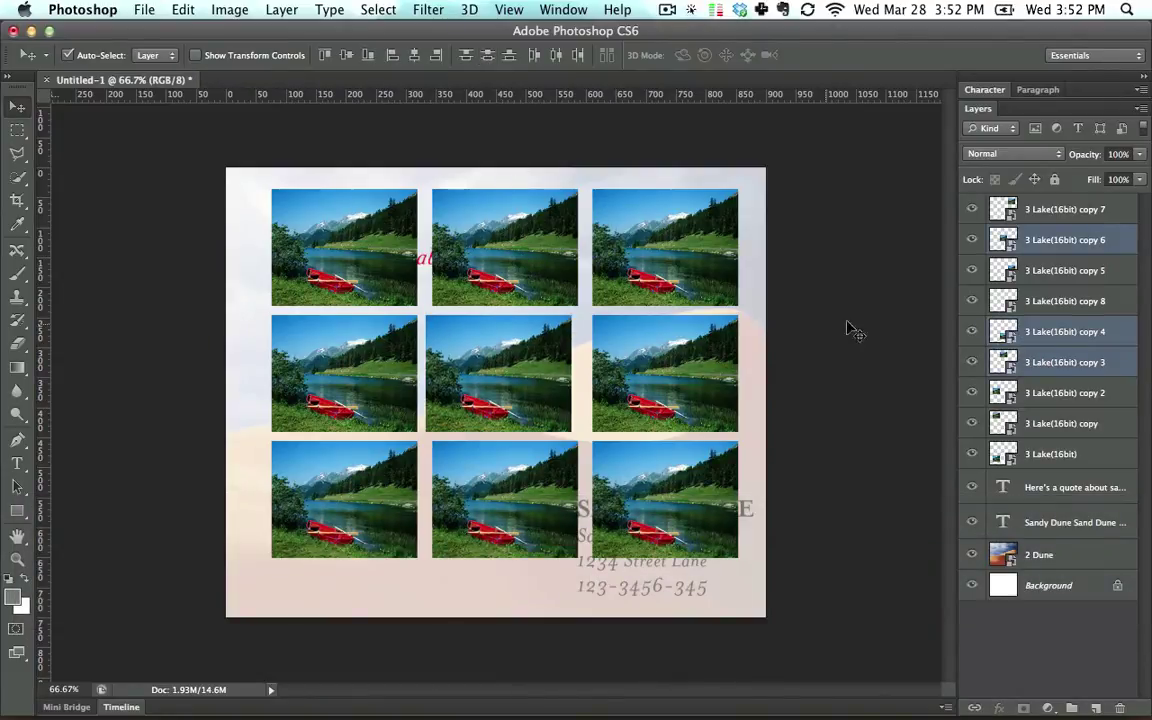
Space the three middle-row lake photos evenly by horizontal centres
{"action": "left_click", "coordinate": [885, 318]}
{"action": "left_click", "coordinate": [712, 358]}
{"action": "left_click", "coordinate": [500, 370], "text": "shift"}
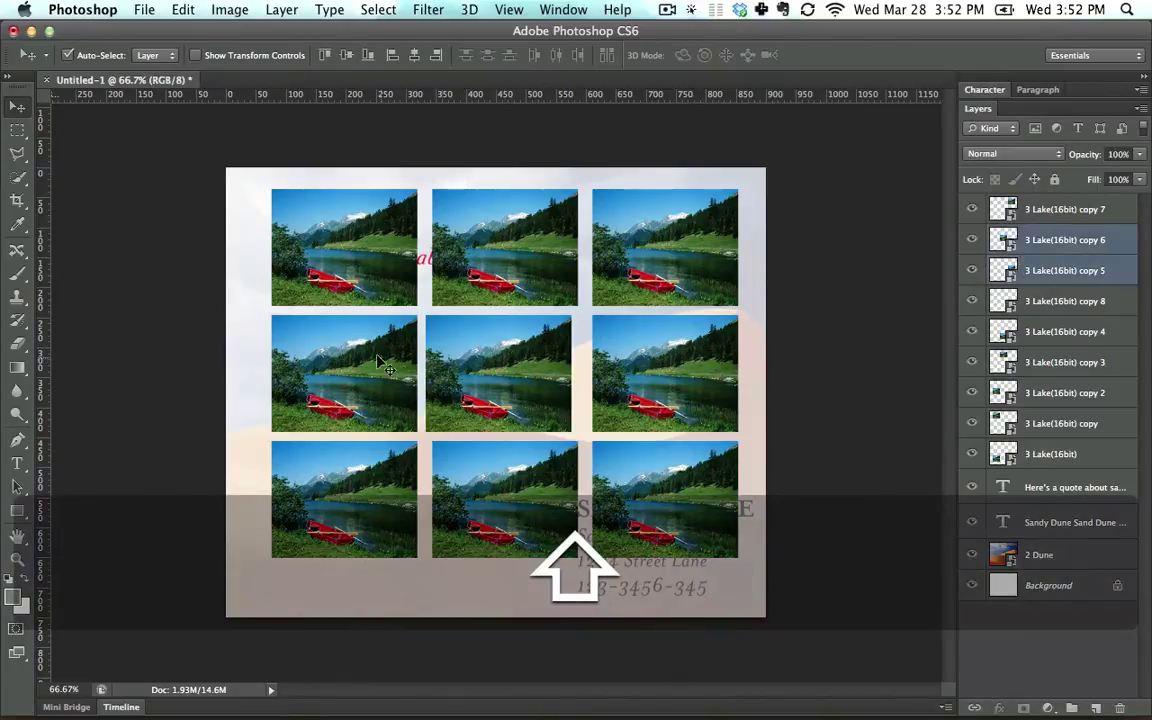
{"action": "left_click", "coordinate": [388, 368], "text": "shift"}
{"action": "left_click", "coordinate": [557, 55]}
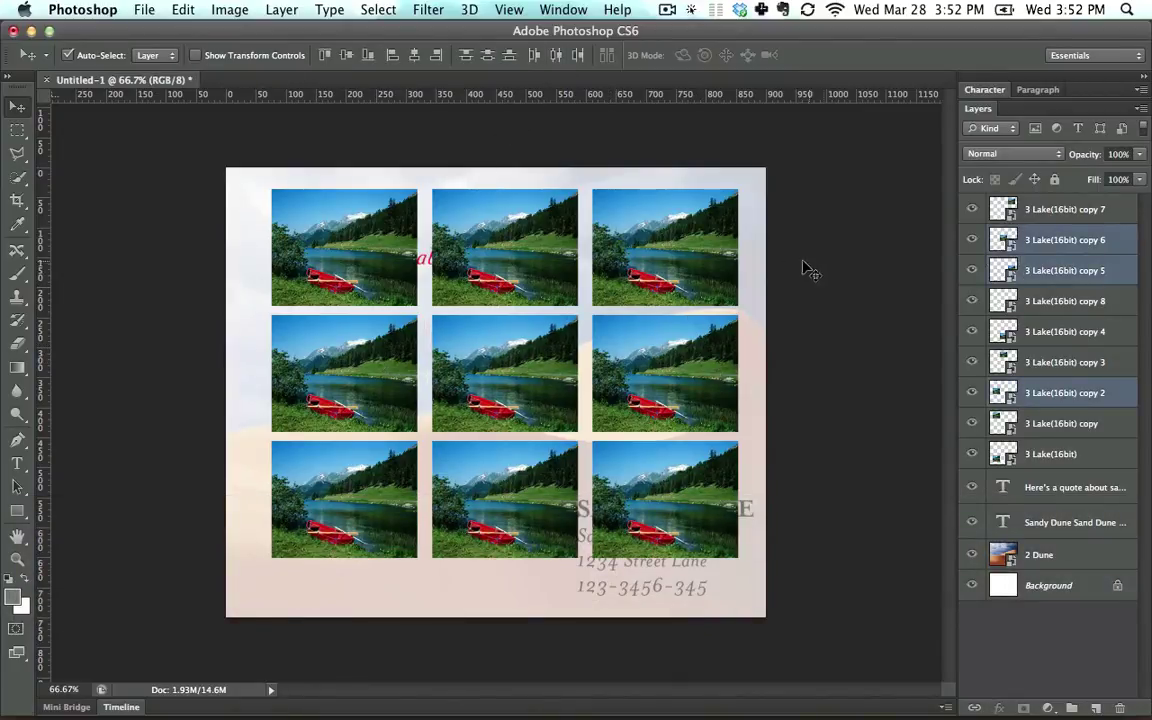
Shift the three right-column lake photos left, then undo the later selection changes
{"action": "left_click", "coordinate": [614, 220]}
{"action": "left_click", "coordinate": [610, 362], "text": "shift"}
{"action": "left_click", "coordinate": [688, 515], "text": "shift"}
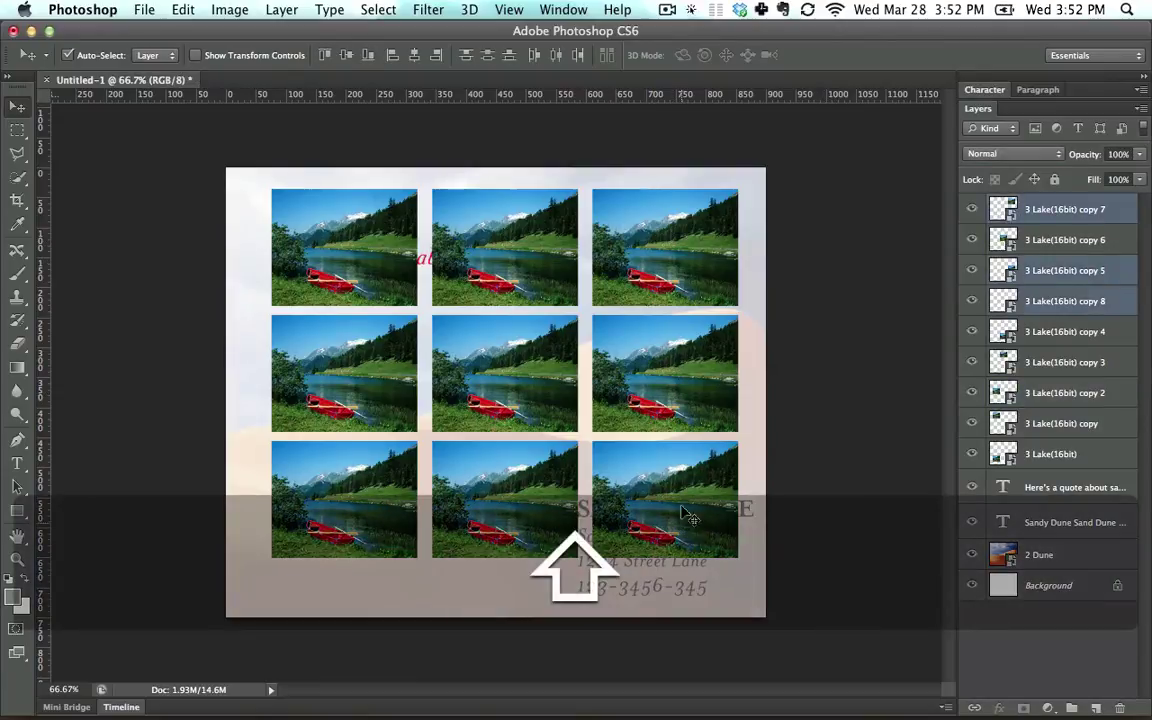
{"action": "mouse_move", "coordinate": [695, 394]}
{"action": "left_mouse_down"}
{"action": "mouse_move", "coordinate": [680, 391]}
{"action": "mouse_move", "coordinate": [688, 403]}
{"action": "left_mouse_up"}
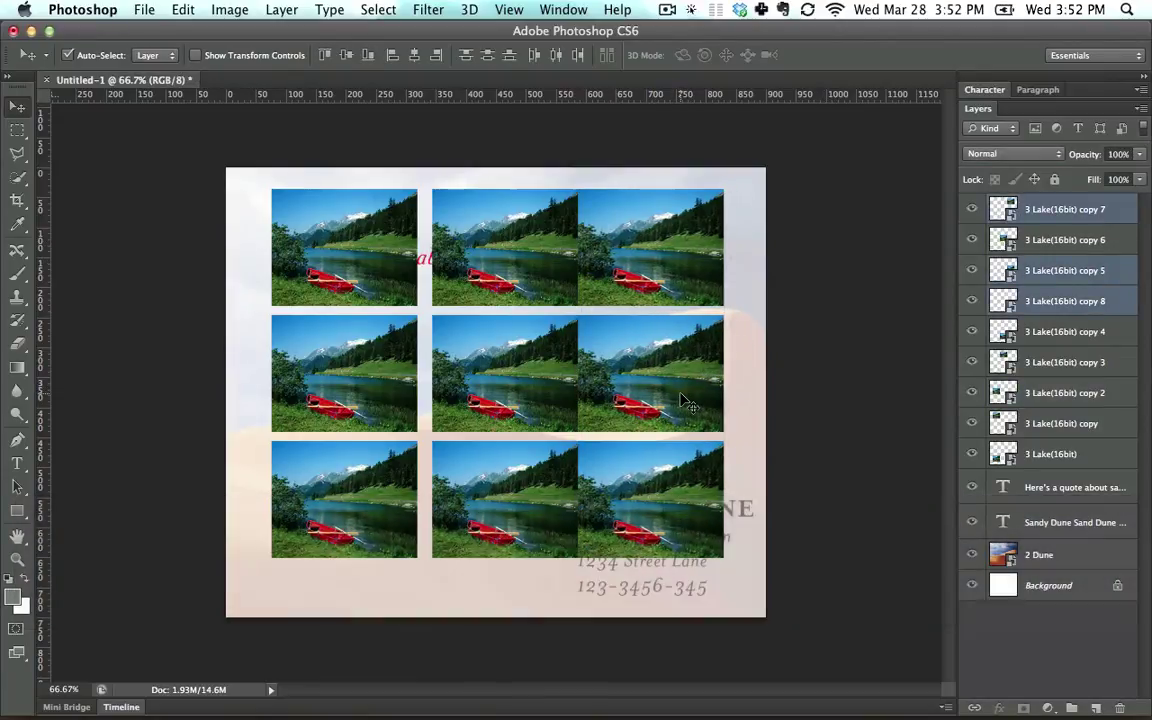
{"action": "left_click", "coordinate": [695, 265]}
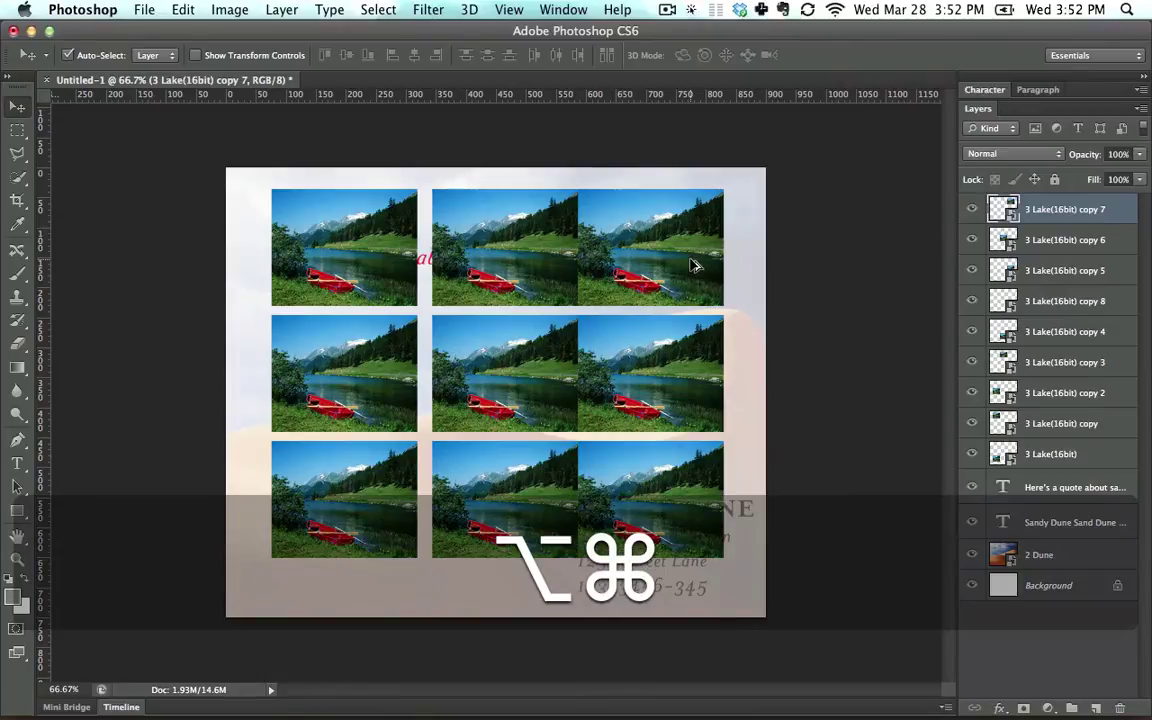
{"action": "key", "text": "super+z"}
{"action": "key", "text": "super+z"}
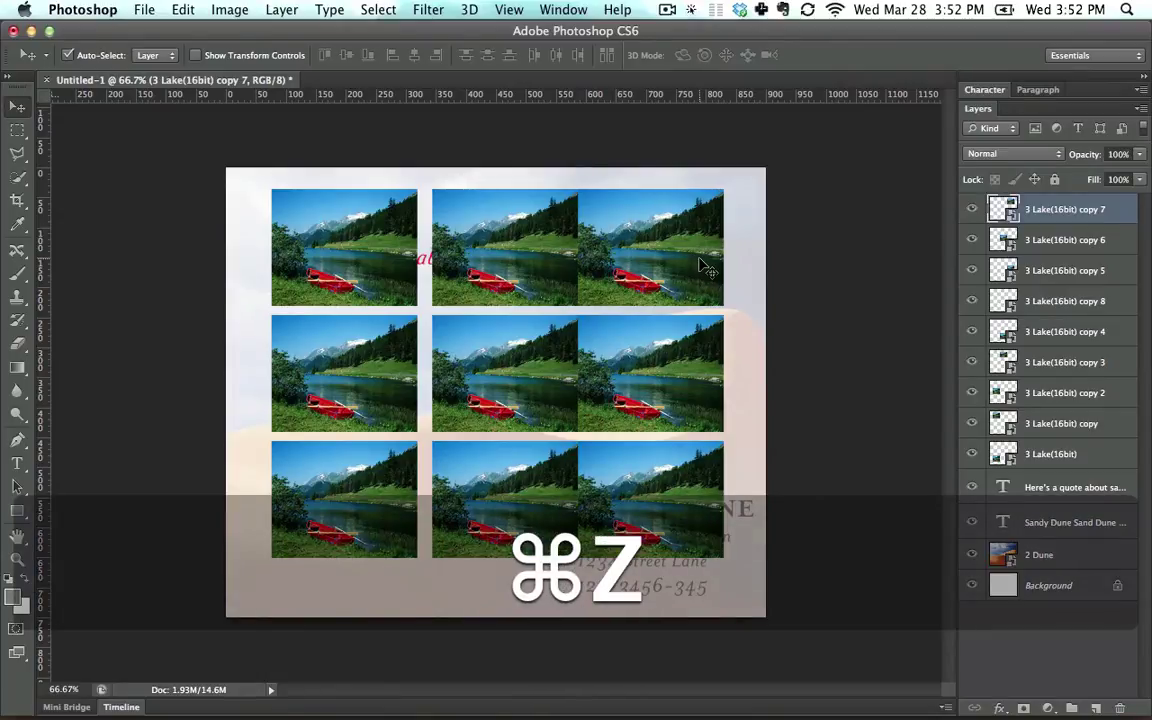
{"action": "key", "text": "super+z"}
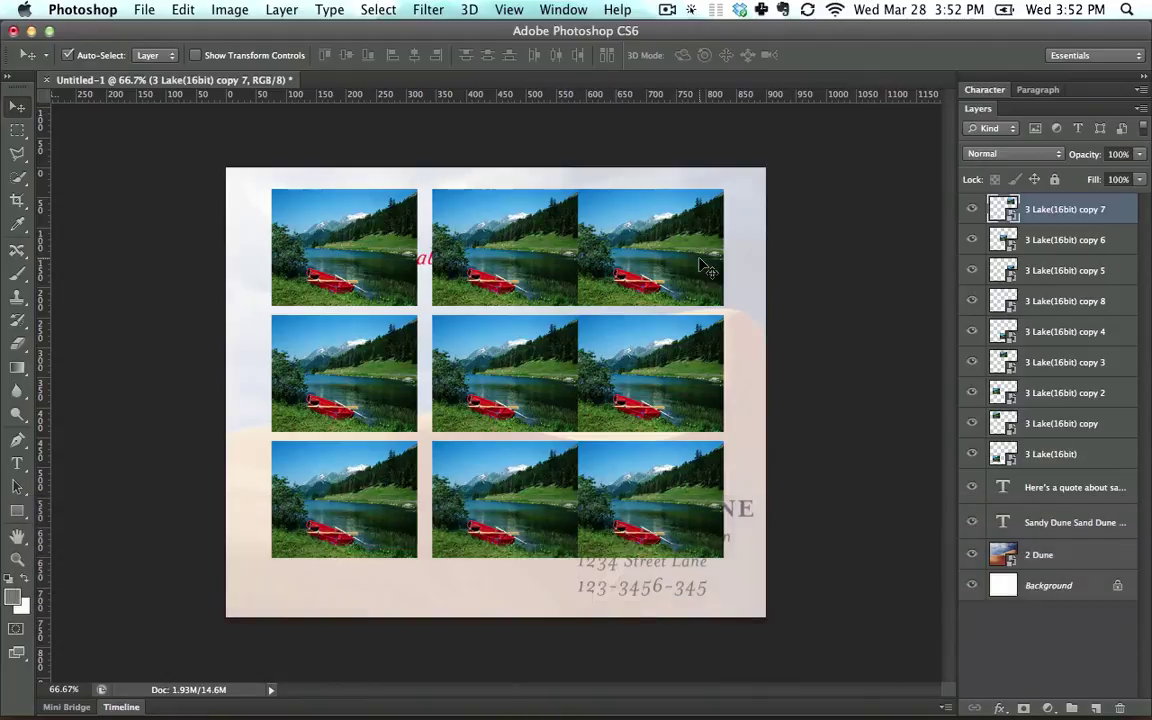
{"action": "key", "text": "super+z"}
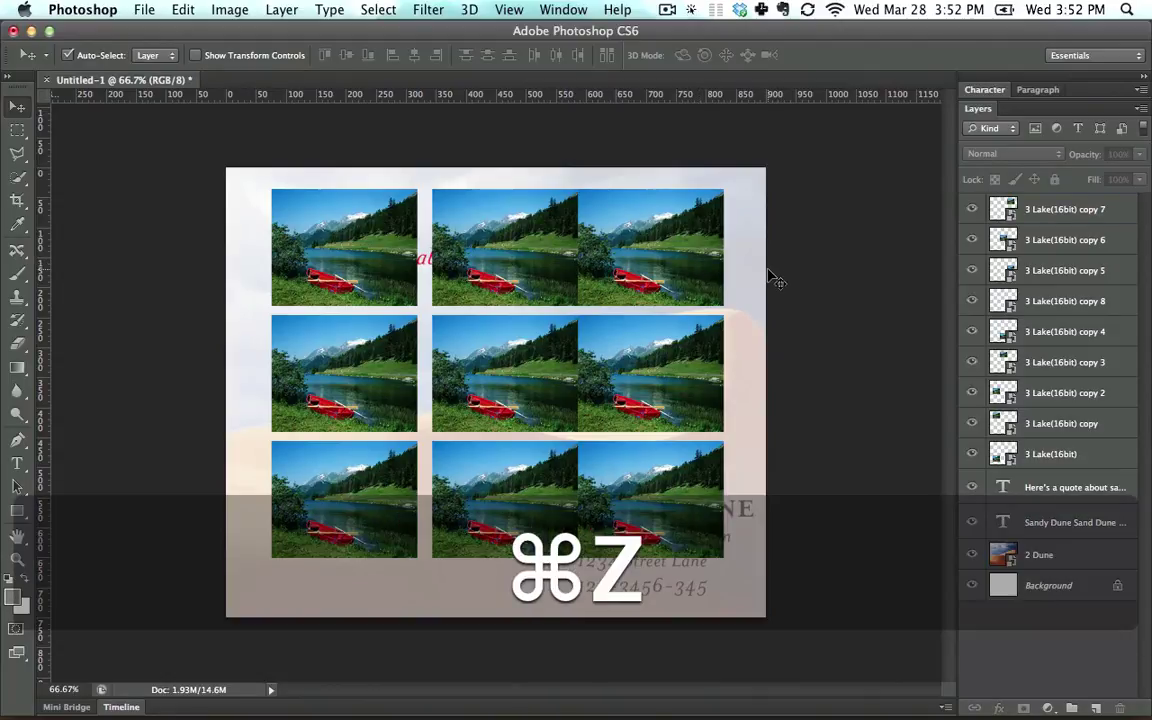